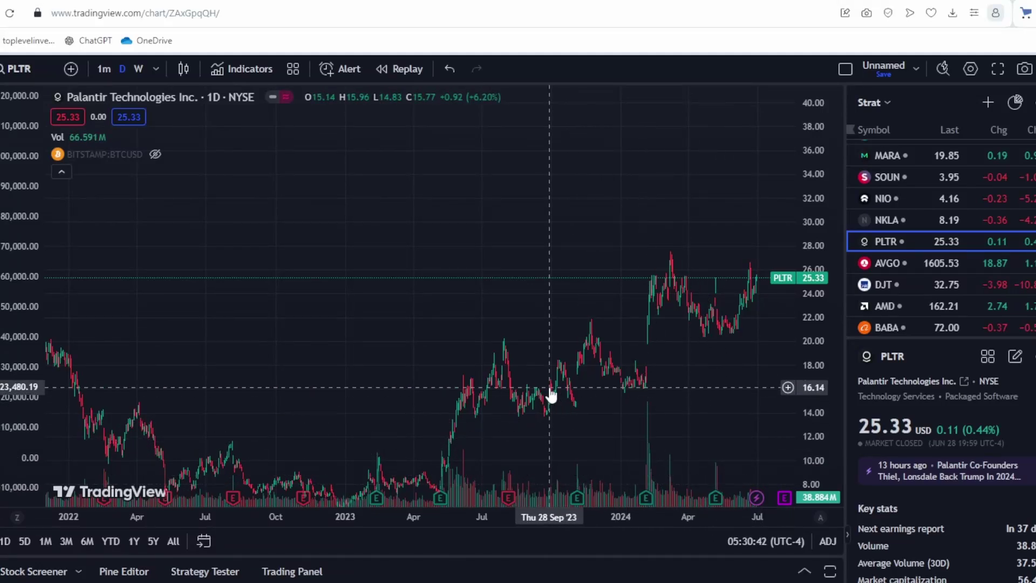
# Switch from the PLTR price chart to the Volatility Lab and examine PLTR's Volatility Profile in an enlarged view
pyautogui.scroll(3, 551, 397)
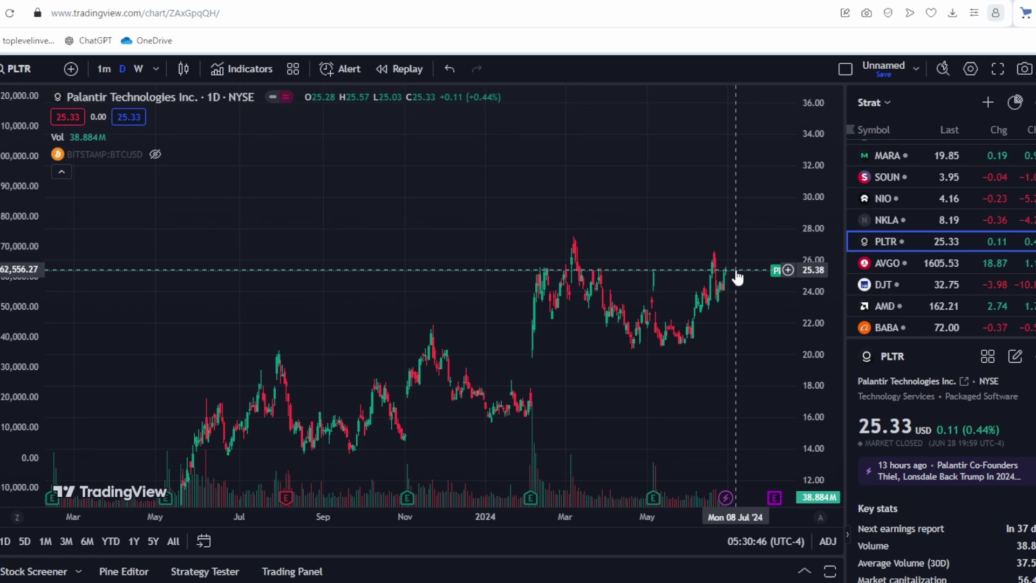
pyautogui.scroll(-5, 737, 277)
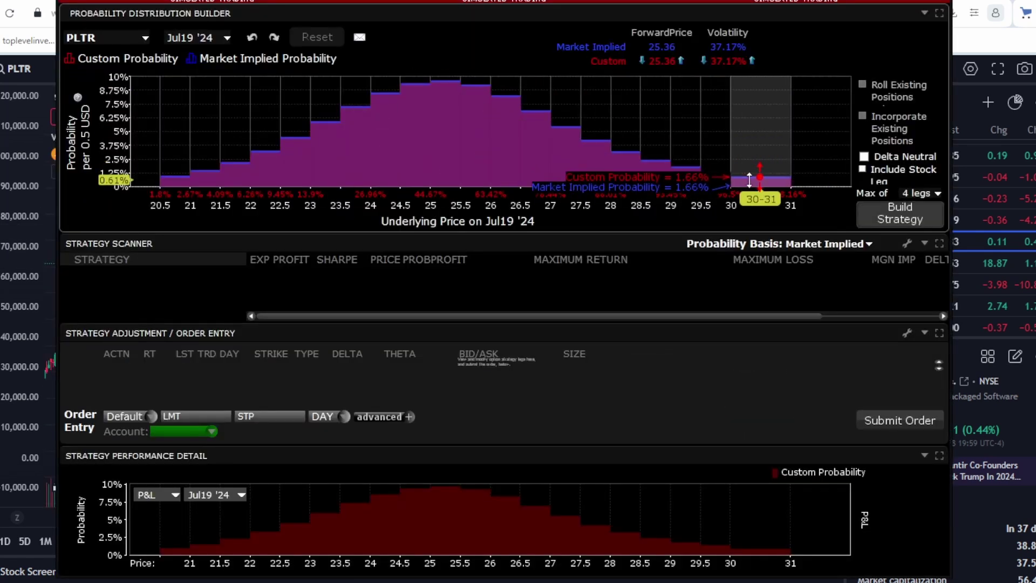
pyautogui.hotkey('alt', 'Tab')
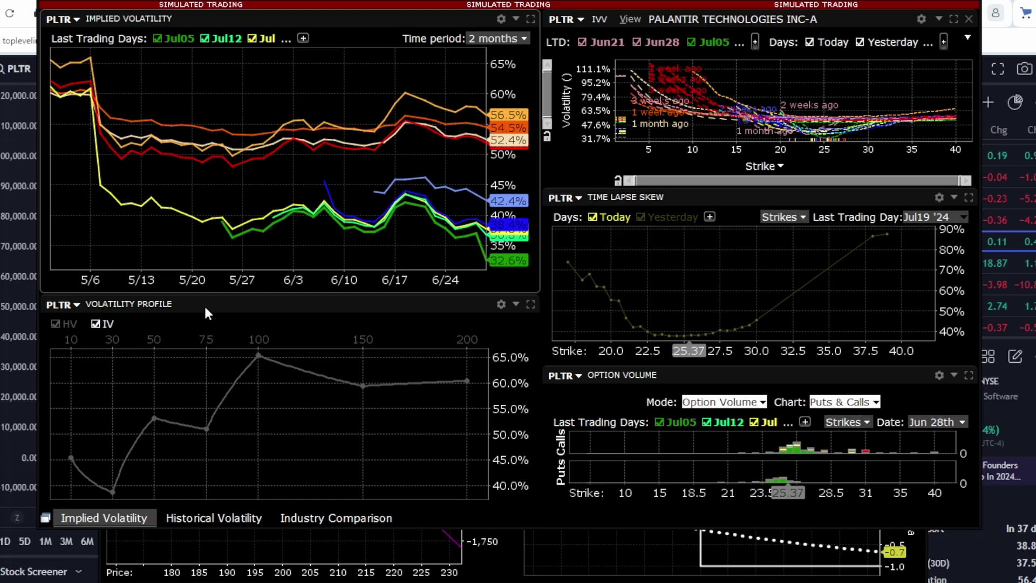
pyautogui.click(535, 312)
pyautogui.click(531, 304)
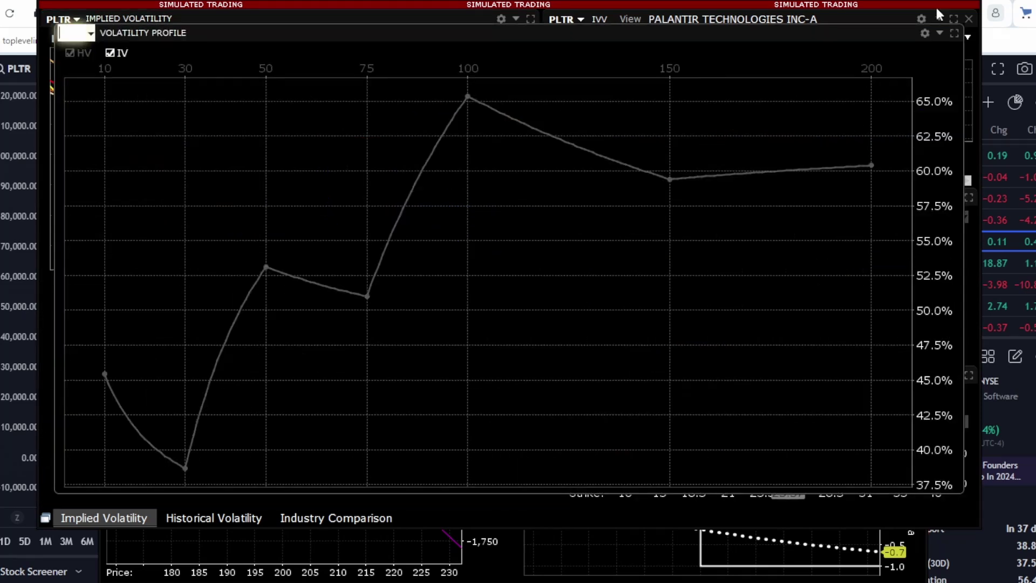
pyautogui.click(952, 20)
# Return to TradingView and measure PLTR's price rise from mid-May 2023 to the late July 2023 high
pyautogui.hotkey('alt', 'Tab')
pyautogui.scroll(-5, 799, 349)
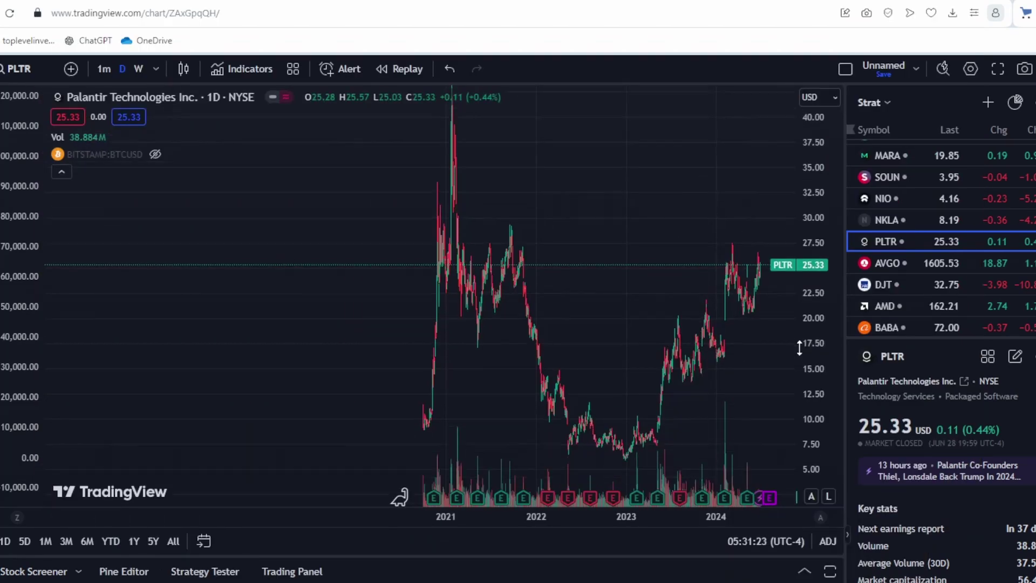
pyautogui.scroll(6, 756, 360)
pyautogui.scroll(5, 813, 381)
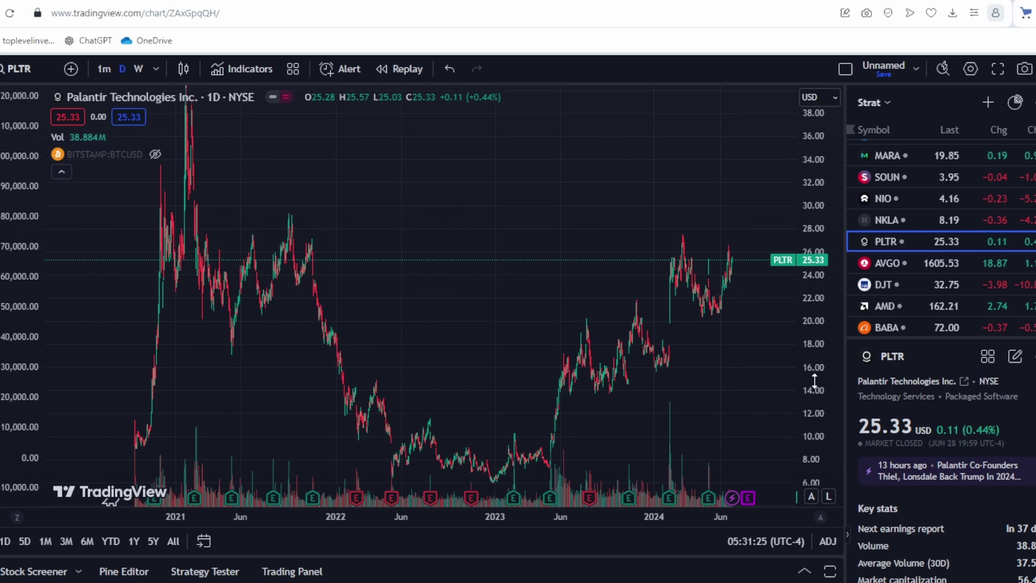
pyautogui.moveTo(732, 348); pyautogui.dragTo(722, 315)
pyautogui.scroll(4, 722, 315)
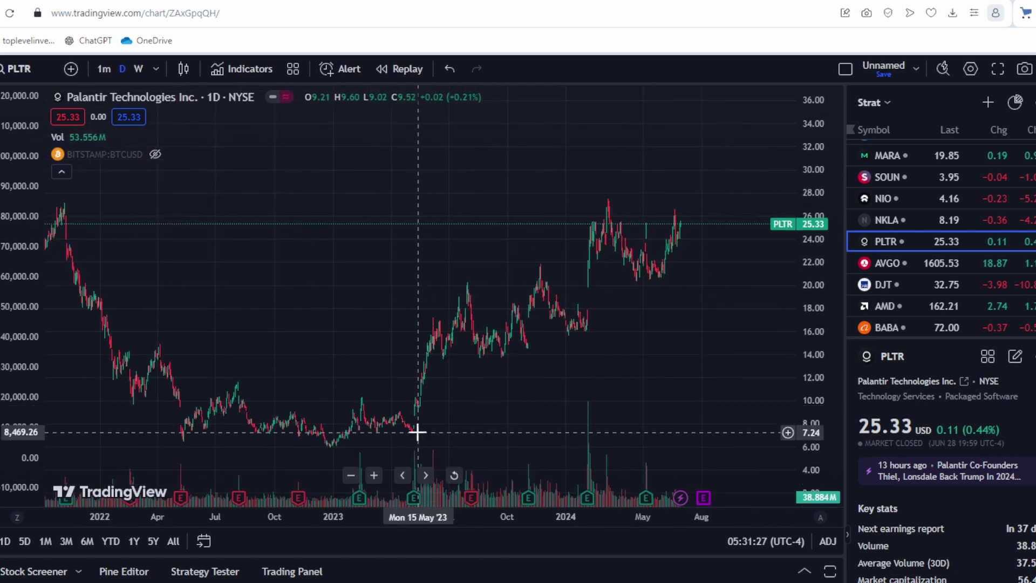
pyautogui.moveTo(491, 416); pyautogui.dragTo(472, 400)
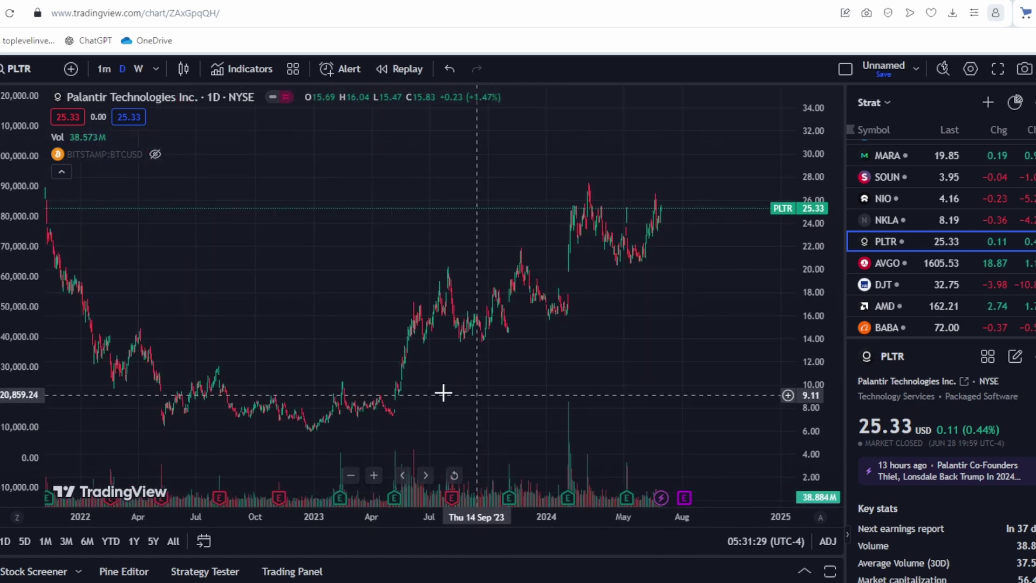
pyautogui.keyDown('shift'); pyautogui.click(399, 416); pyautogui.keyUp('shift')
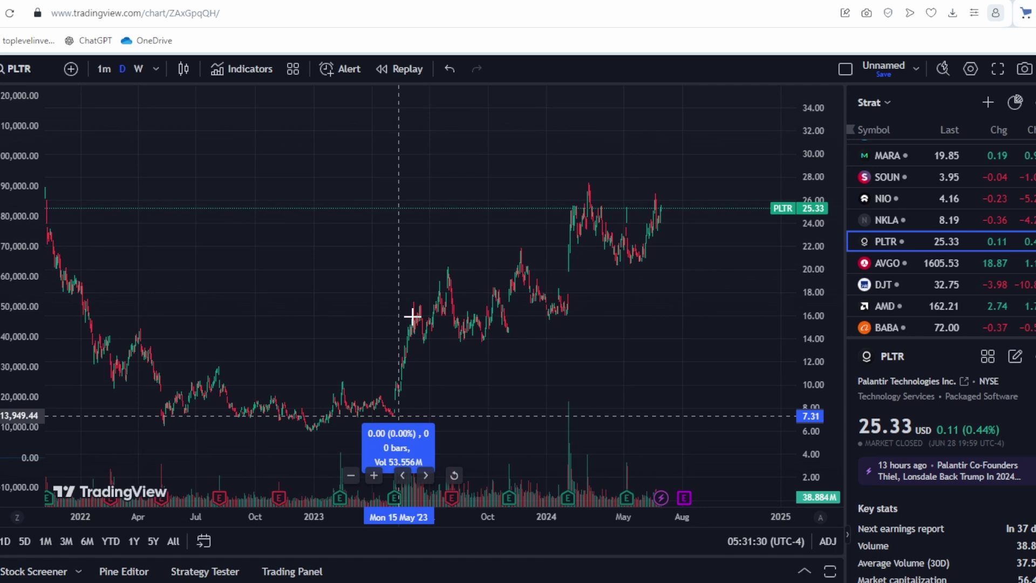
pyautogui.click(442, 268)
# Measure PLTR's sideways price stretch from late June 2023 to early February 2024
pyautogui.moveTo(625, 368); pyautogui.dragTo(616, 372)
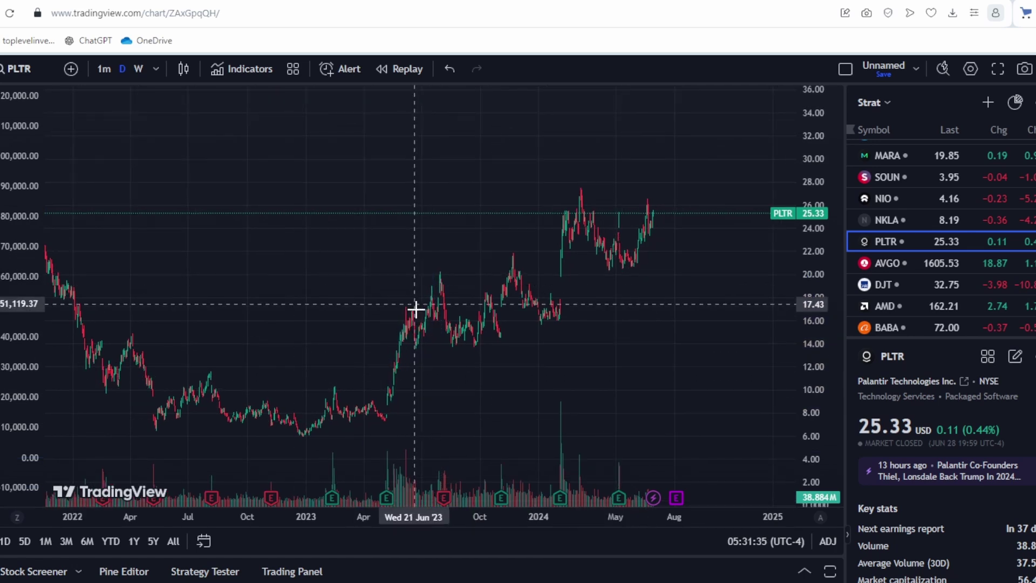
pyautogui.keyDown('shift'); pyautogui.click(415, 329); pyautogui.keyUp('shift')
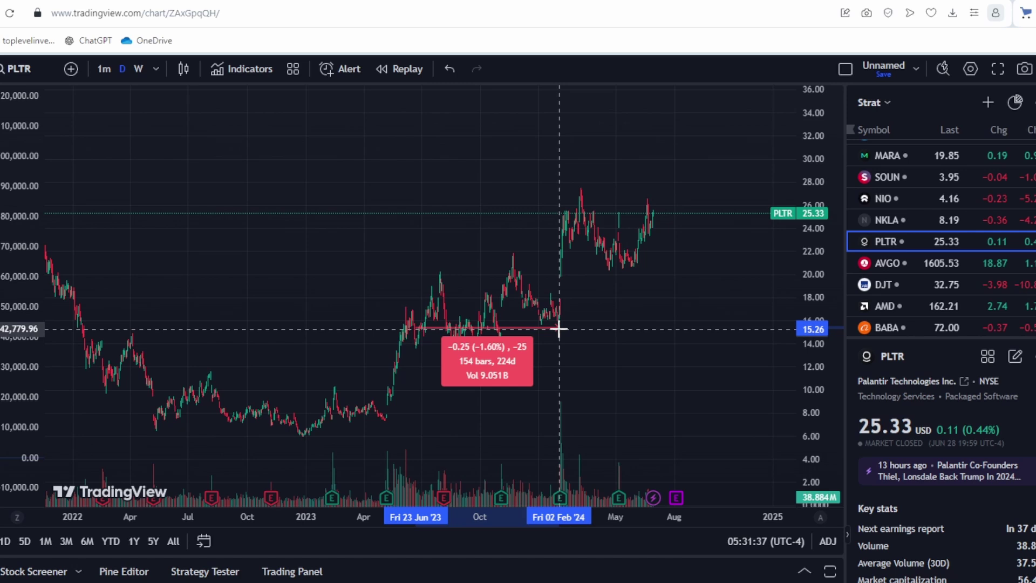
pyautogui.click(642, 337)
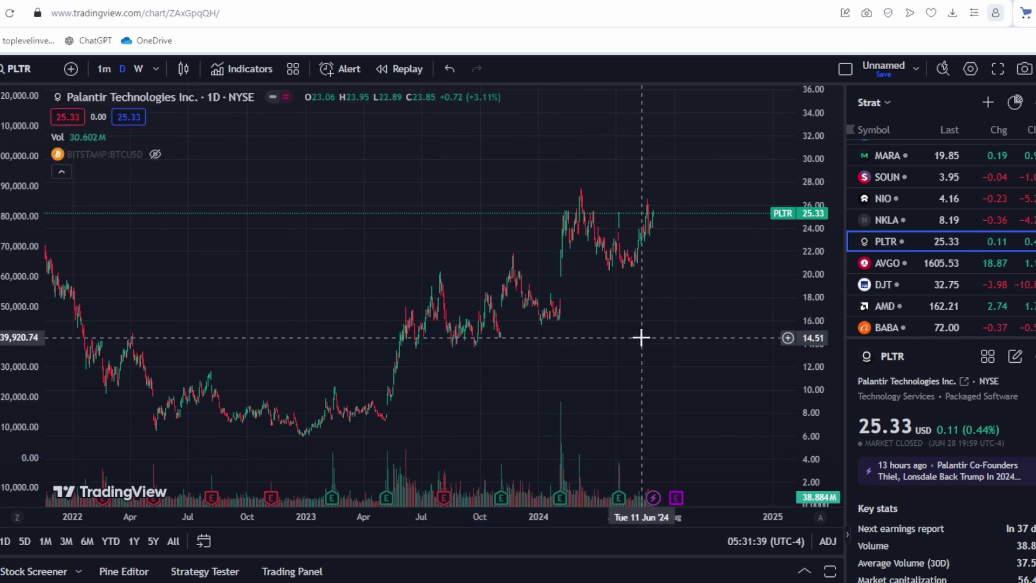
# Measure PLTR's price jump in early February 2024, starting at the 6 February candle
pyautogui.moveTo(641, 337); pyautogui.dragTo(606, 360)
pyautogui.scroll(3, 606, 361)
pyautogui.keyDown('shift'); pyautogui.click(485, 345); pyautogui.keyUp('shift')
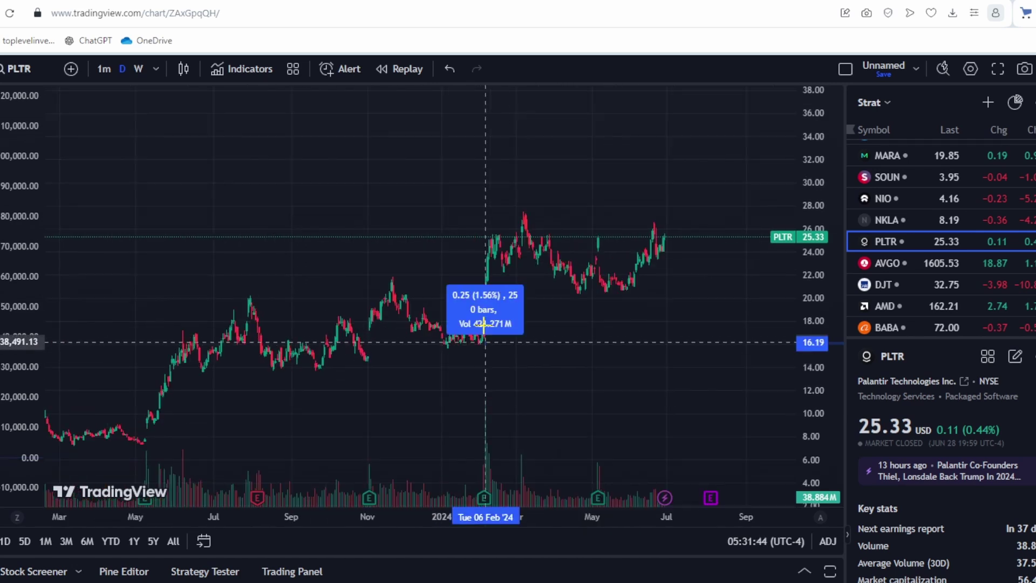
pyautogui.click(496, 235)
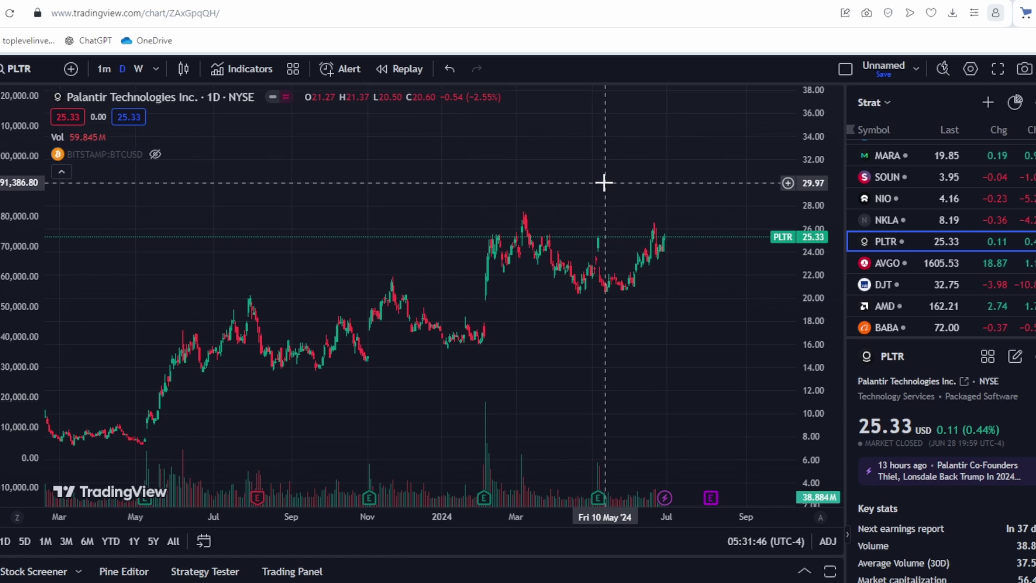
# Examine PLTR's price range since the February 2024 jump and compare it with the longer price history
pyautogui.moveTo(601, 180); pyautogui.dragTo(581, 343)
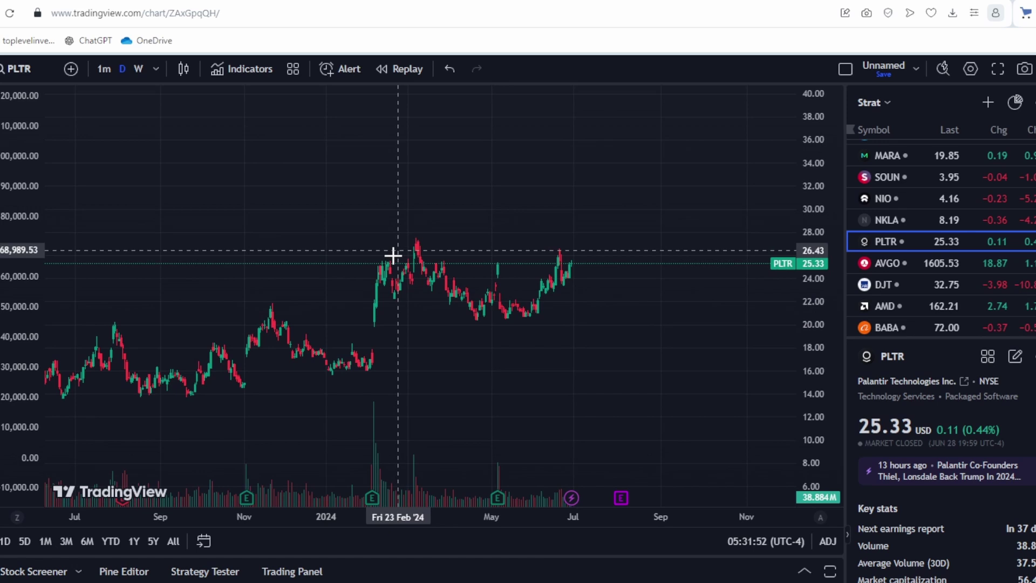
pyautogui.keyDown('shift'); pyautogui.click(374, 268); pyautogui.keyUp('shift')
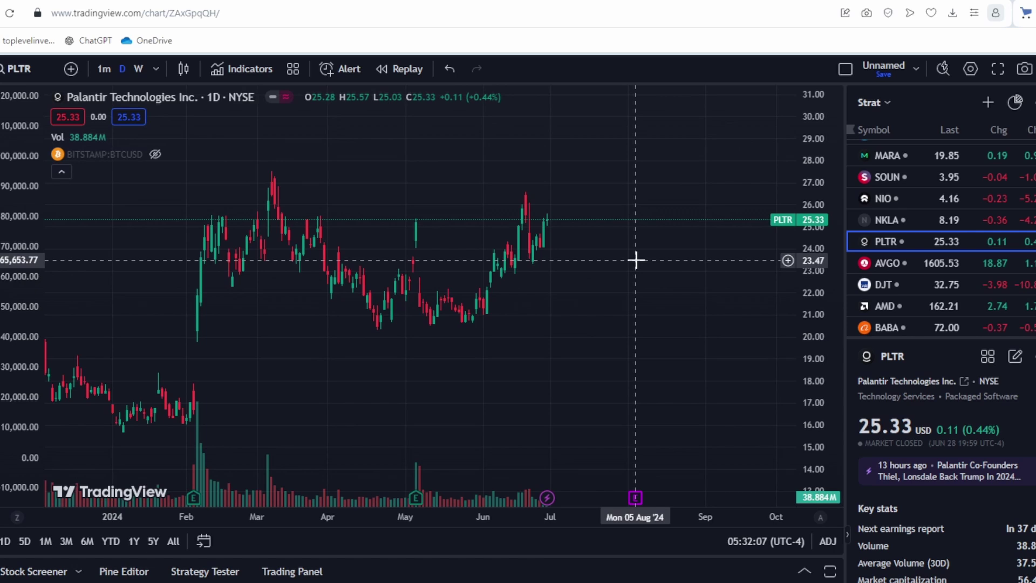
pyautogui.scroll(-5, 635, 260)
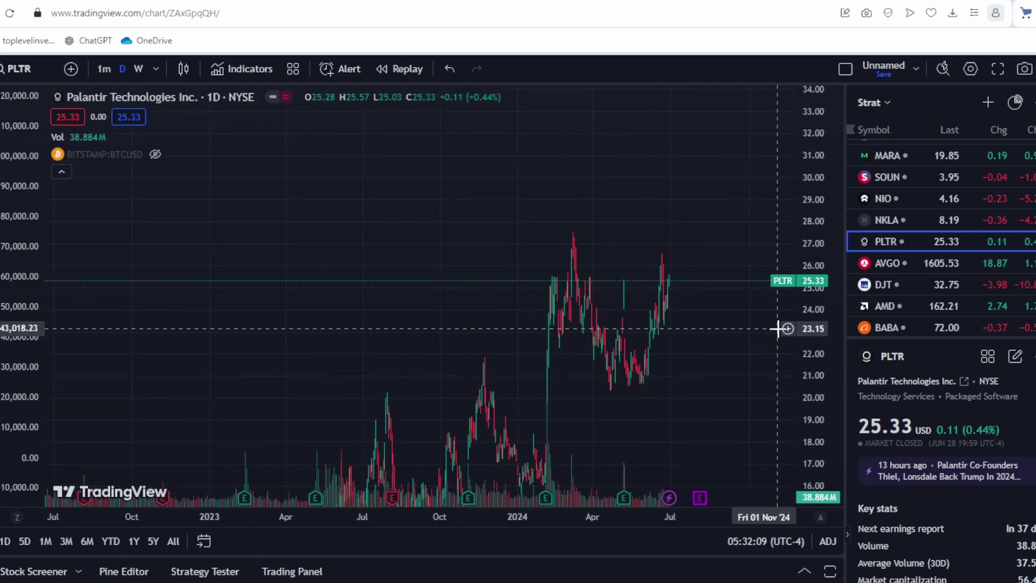
pyautogui.scroll(-2, 818, 337)
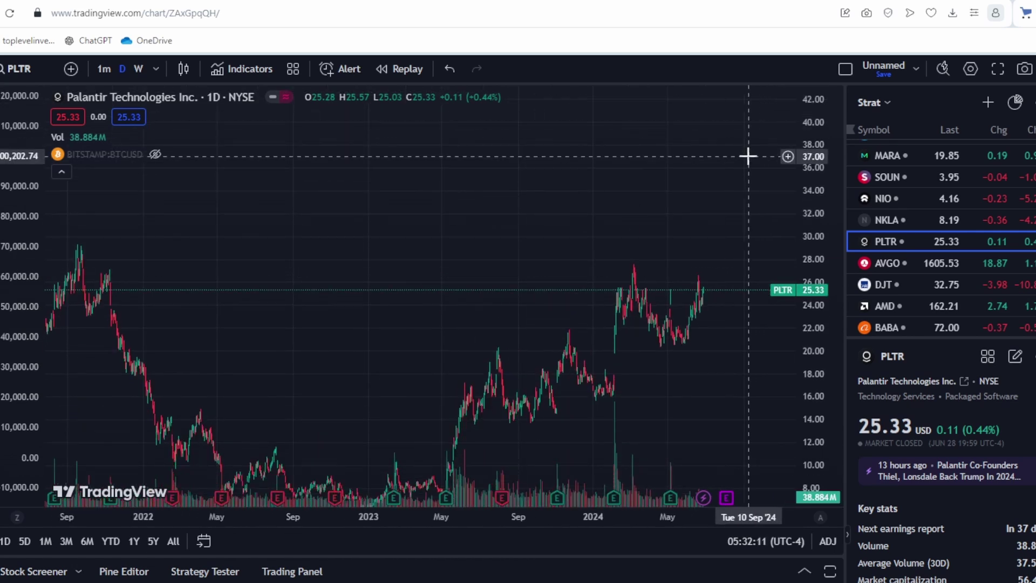
pyautogui.scroll(3, 733, 357)
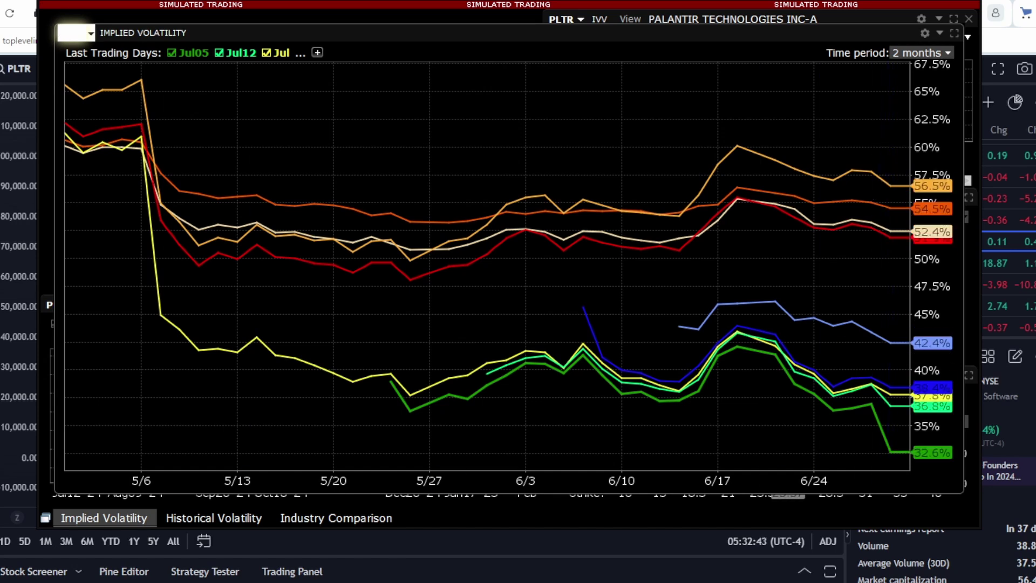
# Switch from the Implied Volatility chart to TradingView and examine PLTR's 2024 daily candles up to early July
pyautogui.hotkey('alt', 'Tab')
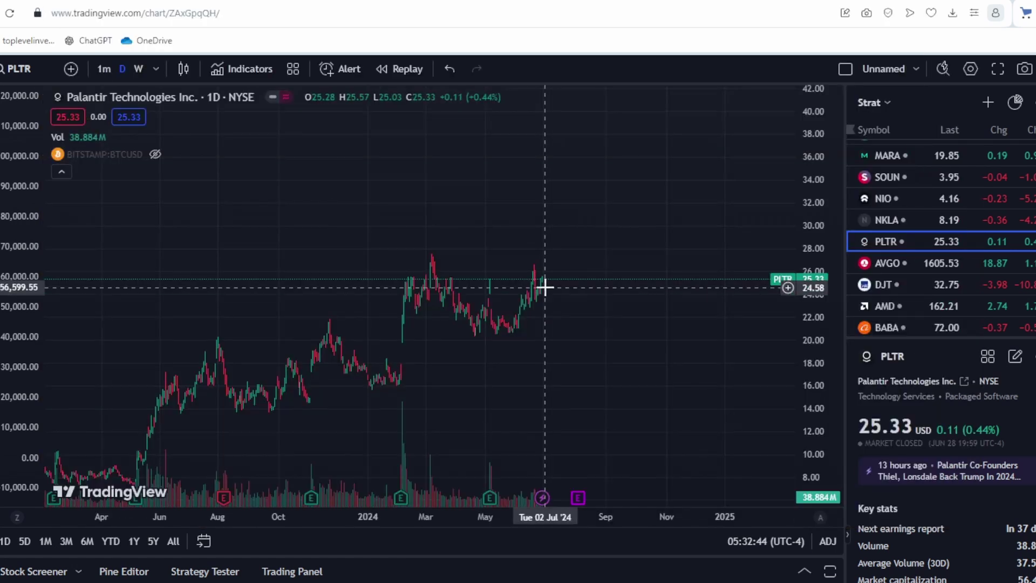
pyautogui.moveTo(820, 398); pyautogui.dragTo(821, 290)
pyautogui.scroll(4, 556, 373)
pyautogui.moveTo(557, 366); pyautogui.dragTo(710, 282)
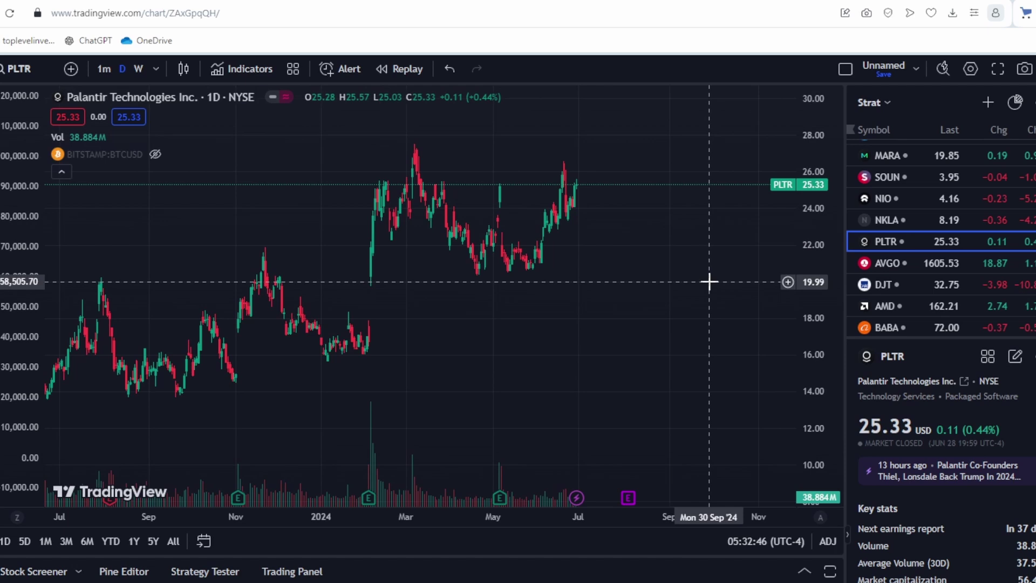
pyautogui.scroll(2, 709, 281)
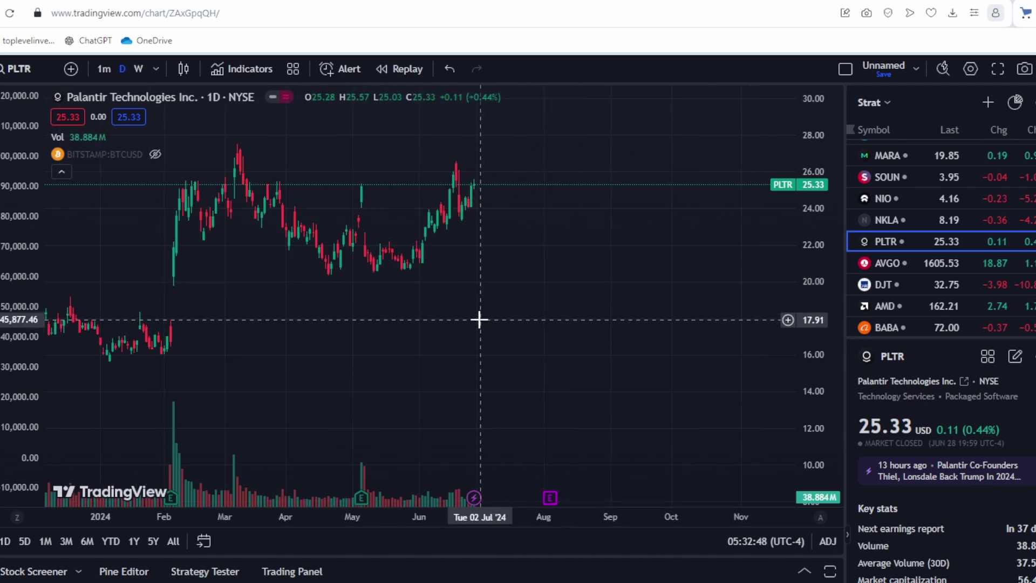
# Check PLTR's implied volatility lines by expiration in the Volatility Lab, and return to the TradingView price chart
pyautogui.moveTo(274, 578)
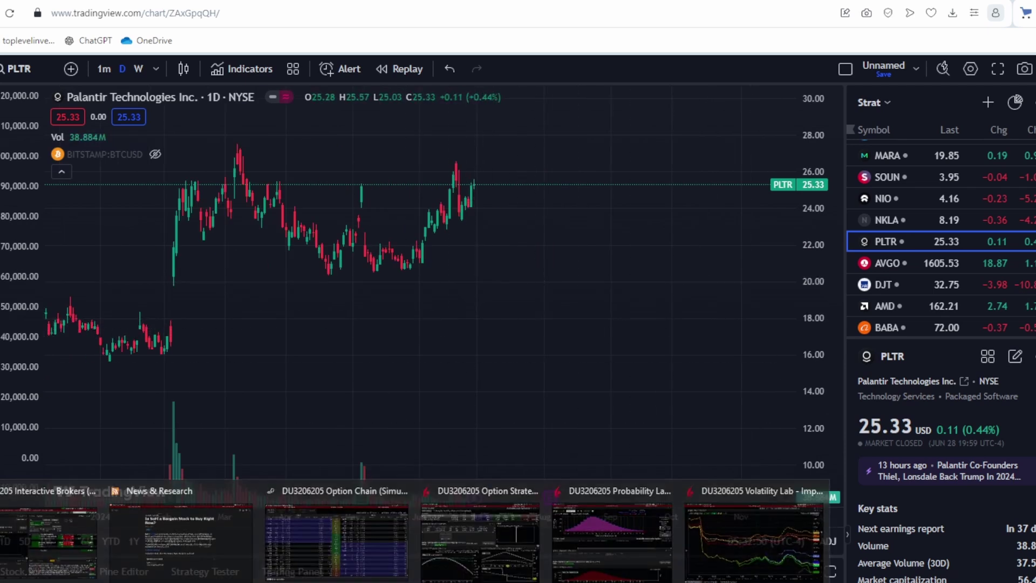
pyautogui.click(702, 529)
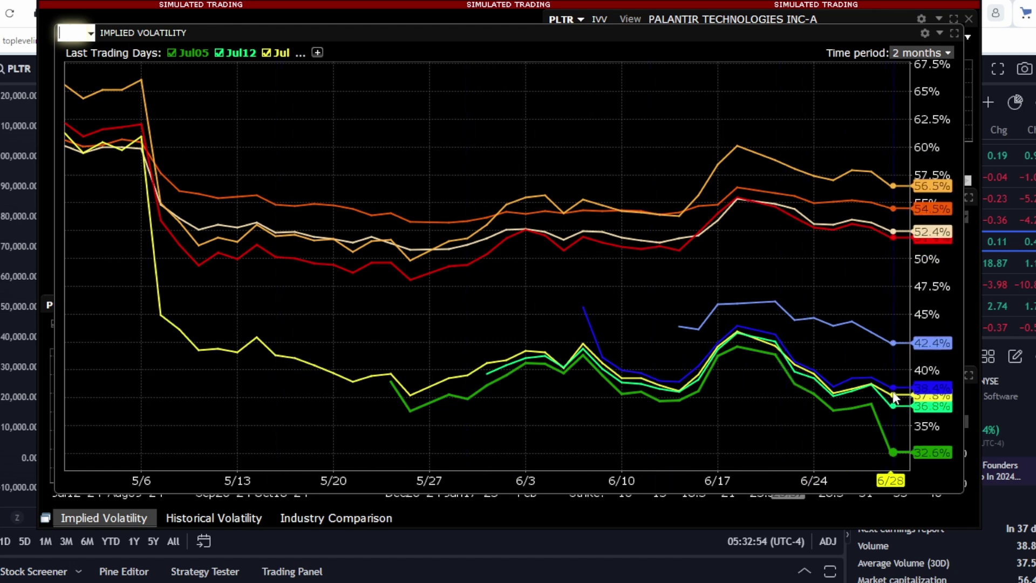
pyautogui.click(141, 2)
# Examine PLTR's daily price action since February 2024 and the period ahead to the August earnings marker
pyautogui.scroll(3, 467, 319)
pyautogui.moveTo(467, 319); pyautogui.dragTo(660, 343)
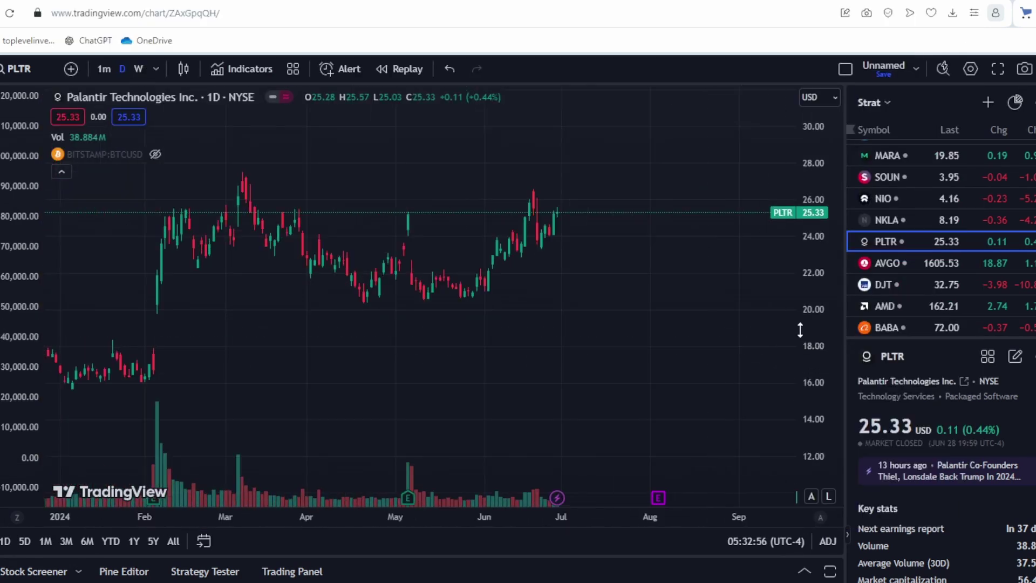
pyautogui.moveTo(808, 314); pyautogui.dragTo(814, 332)
pyautogui.scroll(-2, 761, 326)
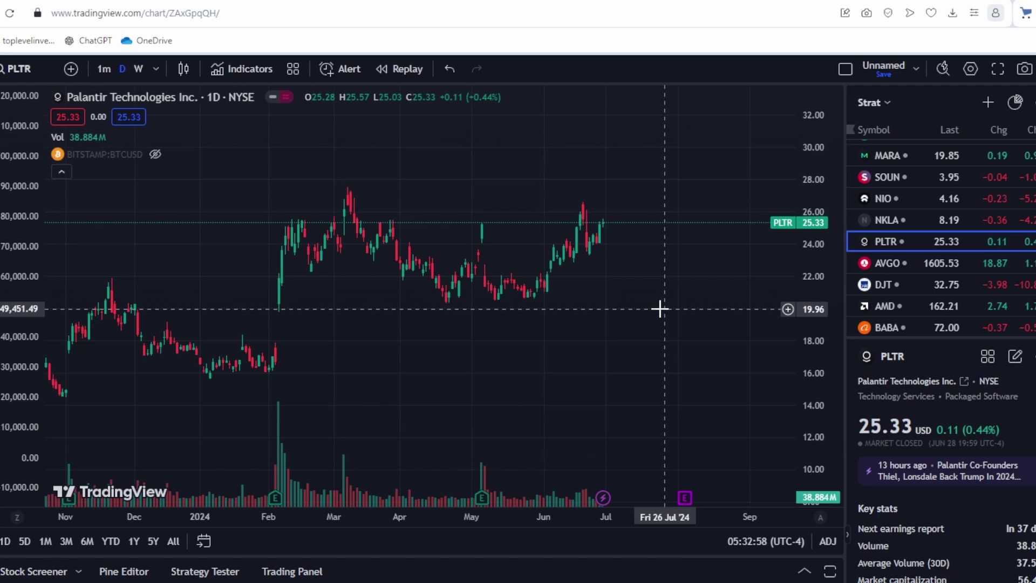
pyautogui.scroll(2, 658, 307)
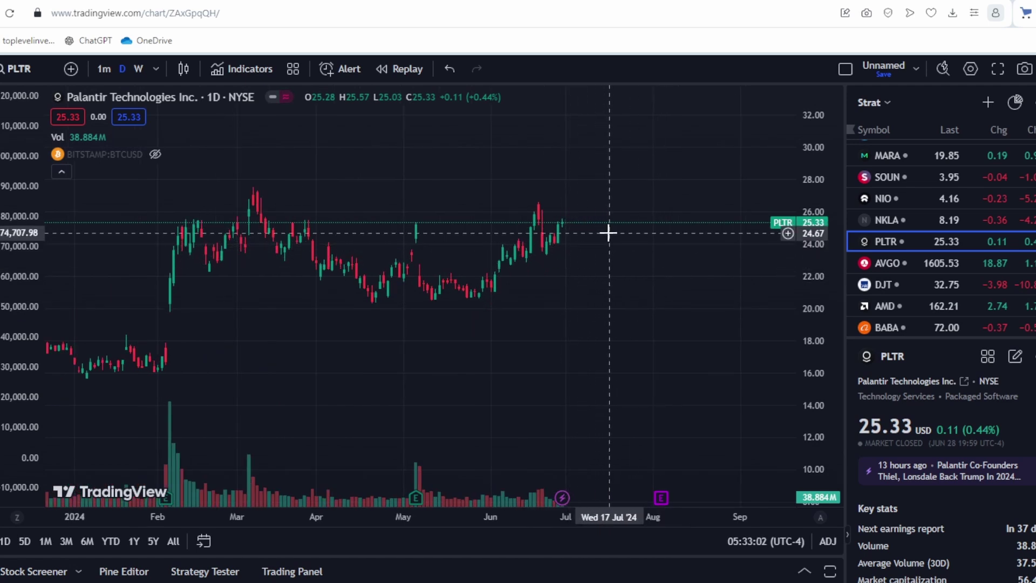
pyautogui.scroll(-3, 608, 232)
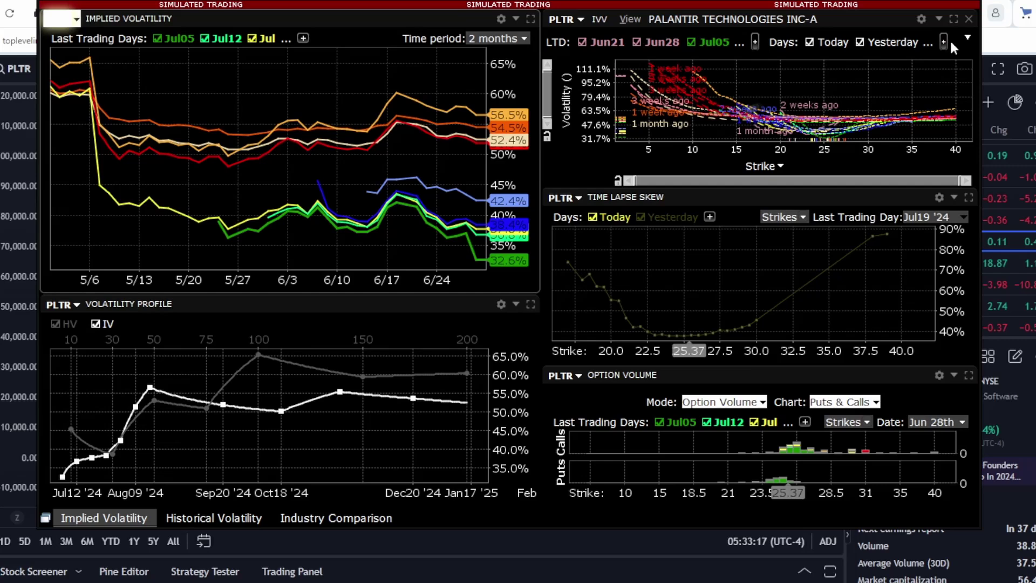
# Enlarge the PLTR implied volatility viewer in the Volatility Lab
pyautogui.click(952, 19)
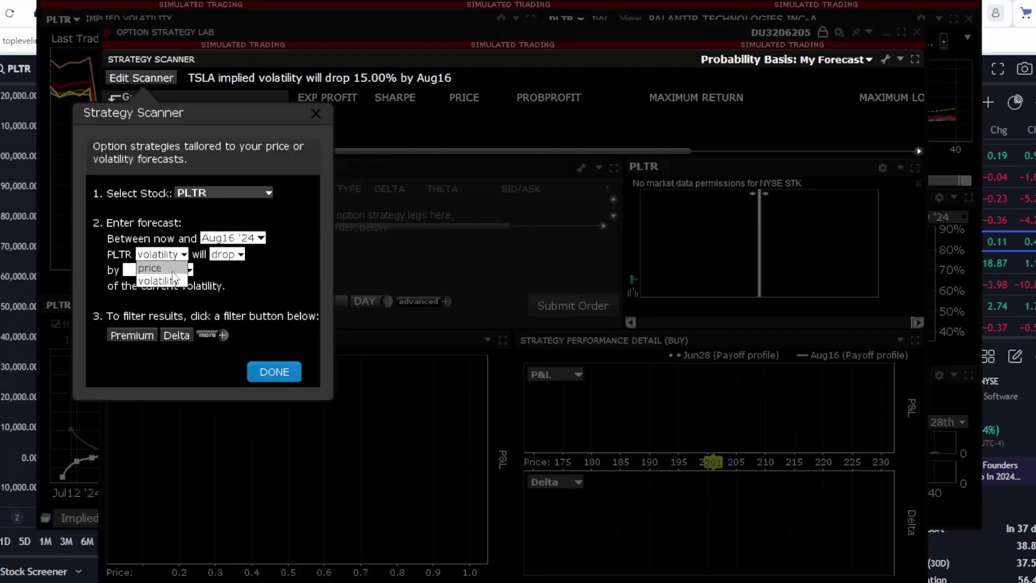
# Set the Strategy Scanner forecast to PLTR volatility rising 15% by Aug16 '24 and run the scan
pyautogui.click(227, 255)
pyautogui.click(224, 265)
pyautogui.click(275, 371)
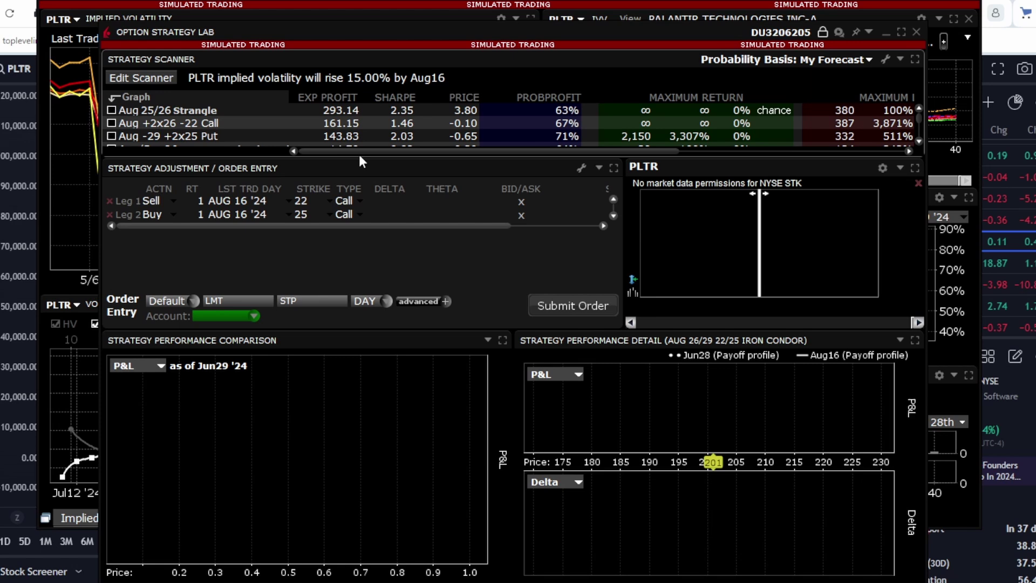
# Review the Aug +25 +26 -22 -29 Call strategy's order legs and performance charts, and return to the Volatility Lab
pyautogui.scroll(-5, 522, 126)
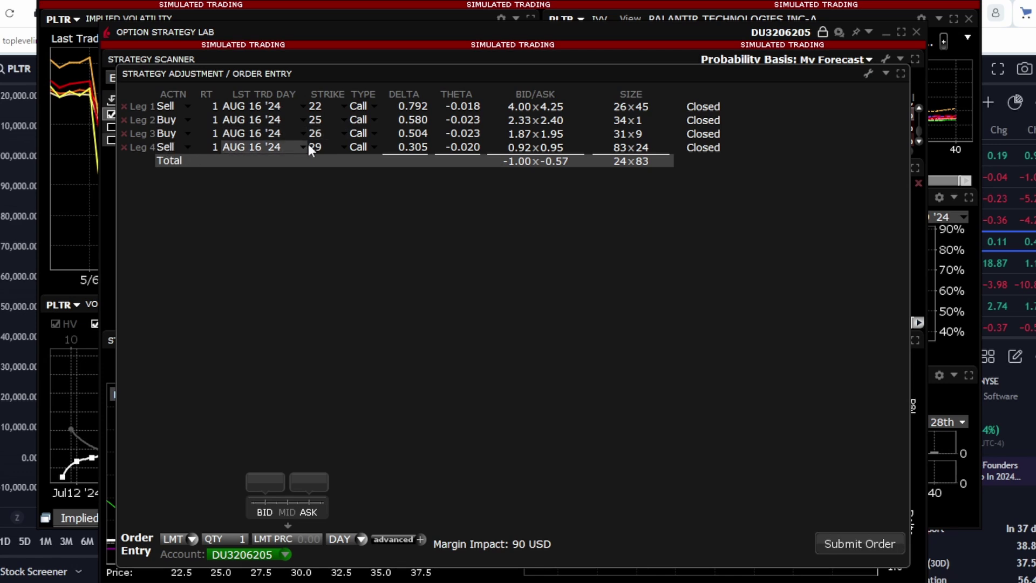
pyautogui.click(899, 74)
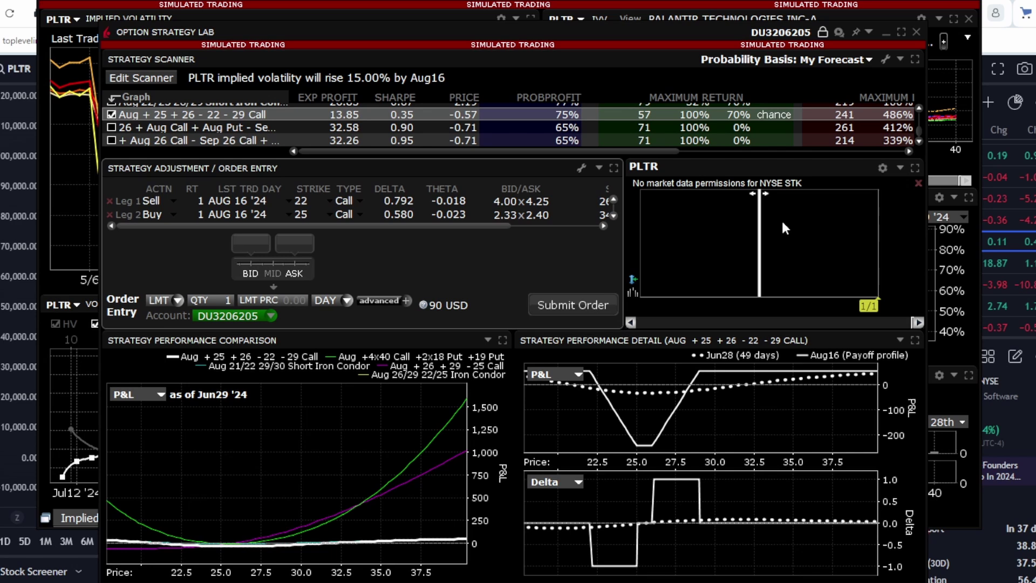
pyautogui.click(914, 340)
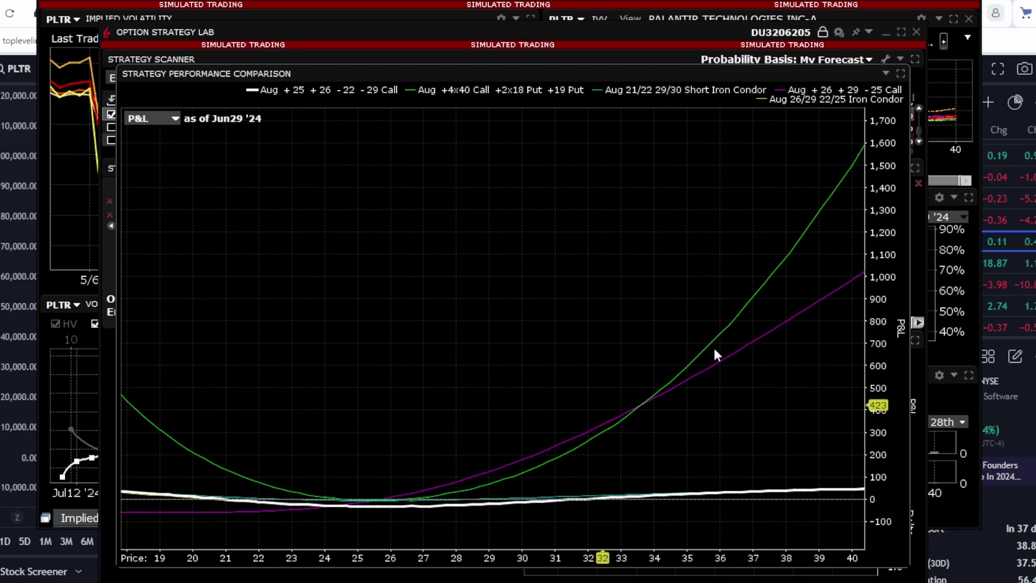
pyautogui.click(899, 73)
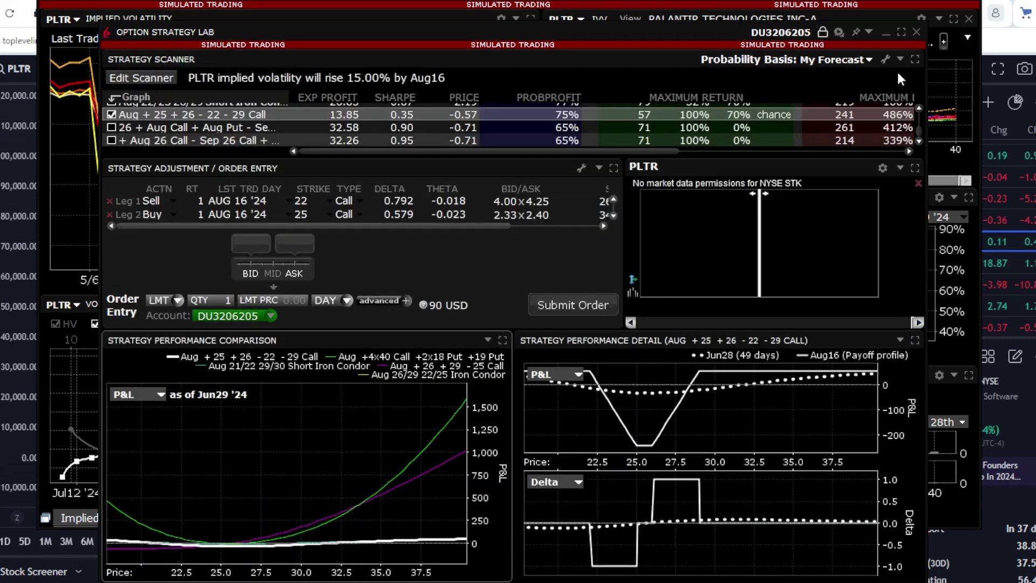
pyautogui.click(408, 1)
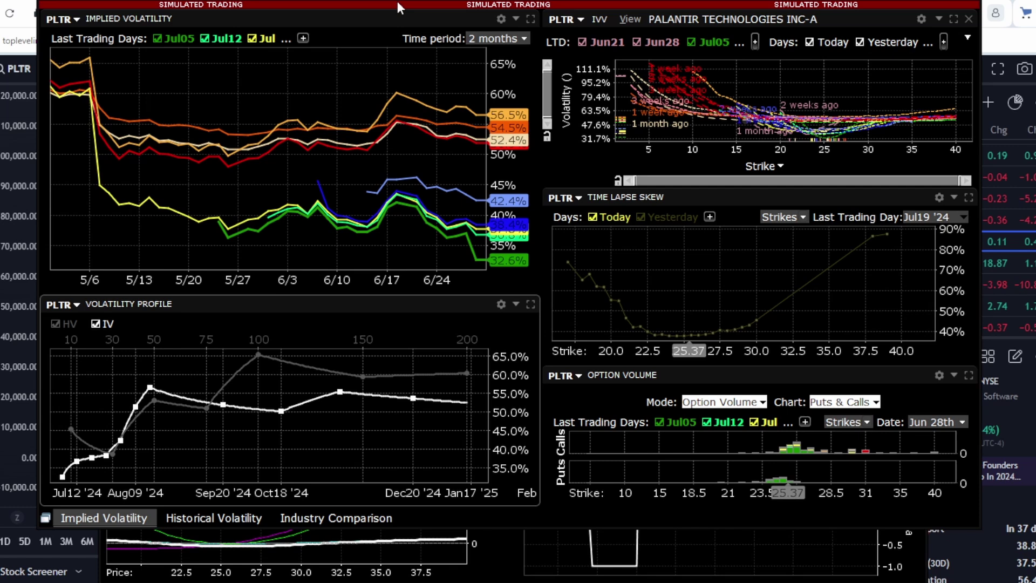
# Enlarge the PLTR Option Volume viewer and mark the 26.05 price level with a horizontal line on TradingView's daily chart
pyautogui.click(968, 375)
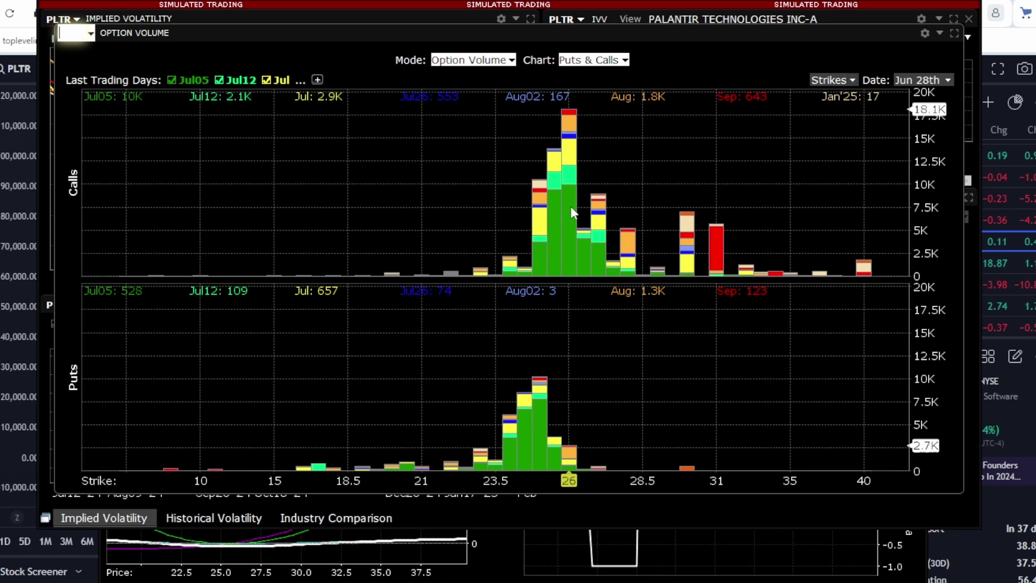
pyautogui.hotkey('alt', 'Tab')
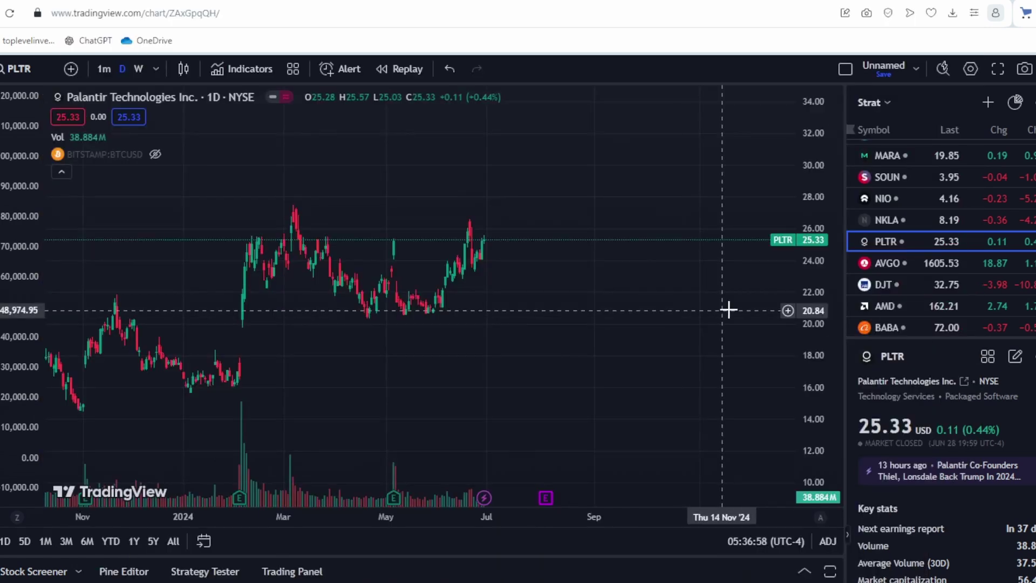
pyautogui.moveTo(804, 386); pyautogui.dragTo(803, 336)
pyautogui.scroll(5, 555, 236)
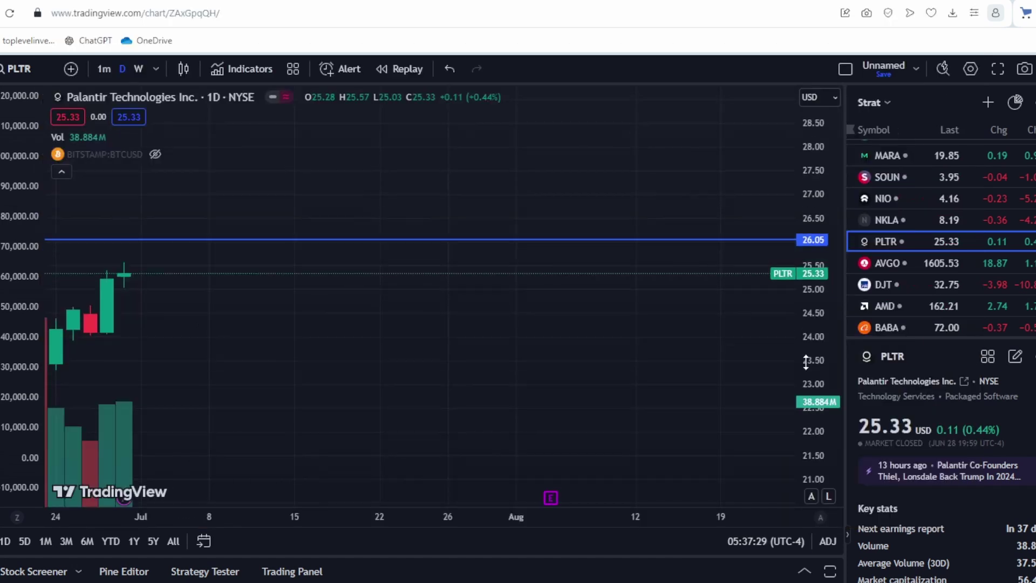
pyautogui.scroll(-5, 684, 330)
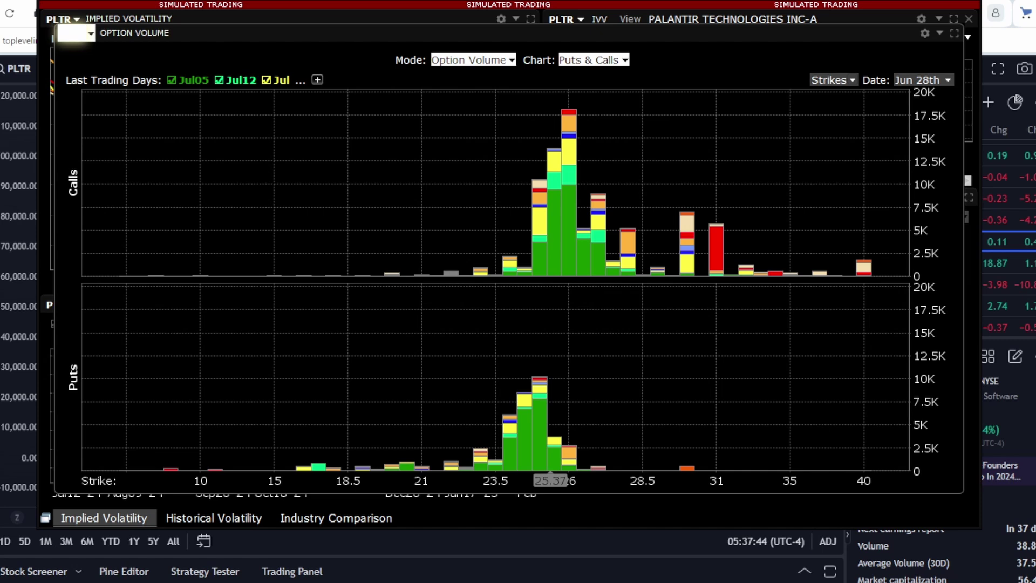
pyautogui.hotkey('alt', 'Tab')
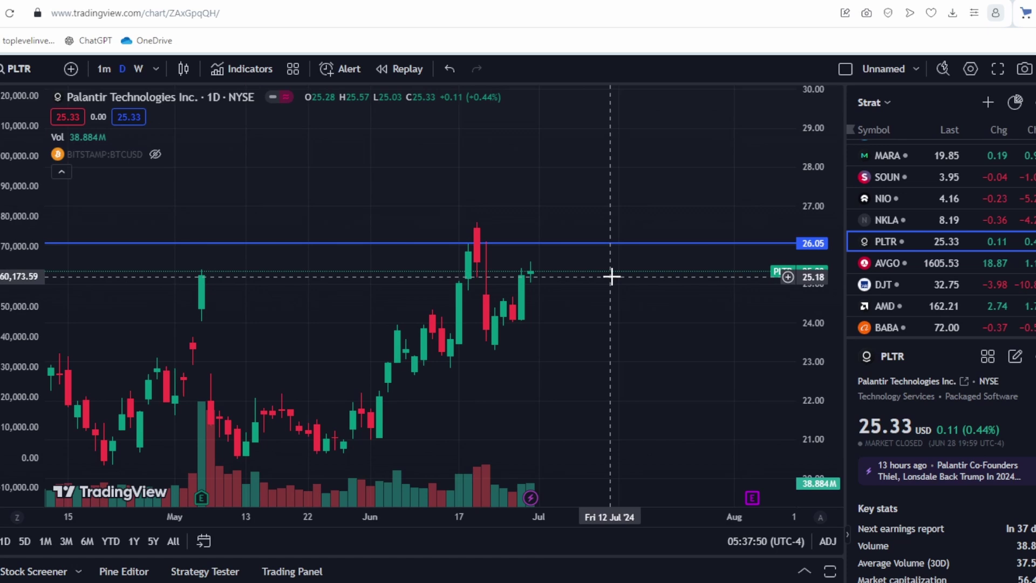
# Delete the 26.05 horizontal line from the PLTR chart and return to the Option Volume viewer
pyautogui.scroll(-5, 610, 278)
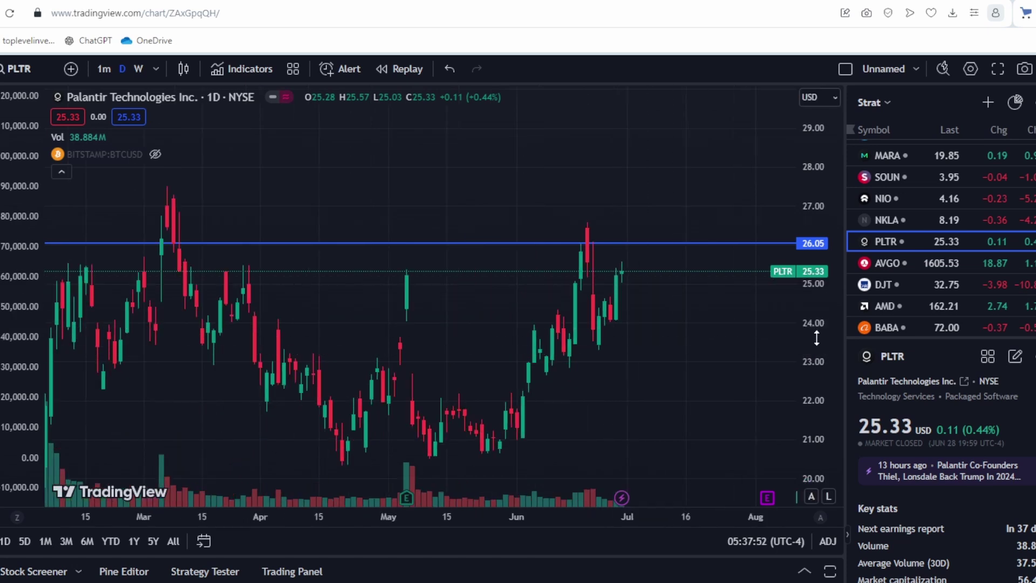
pyautogui.moveTo(816, 338); pyautogui.dragTo(817, 367)
pyautogui.click(638, 256)
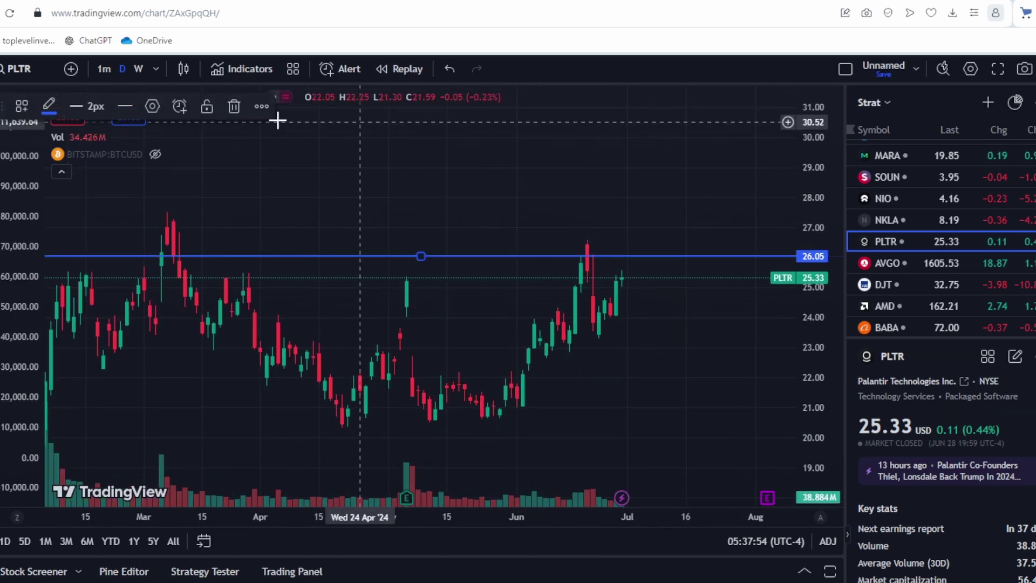
pyautogui.click(540, 535)
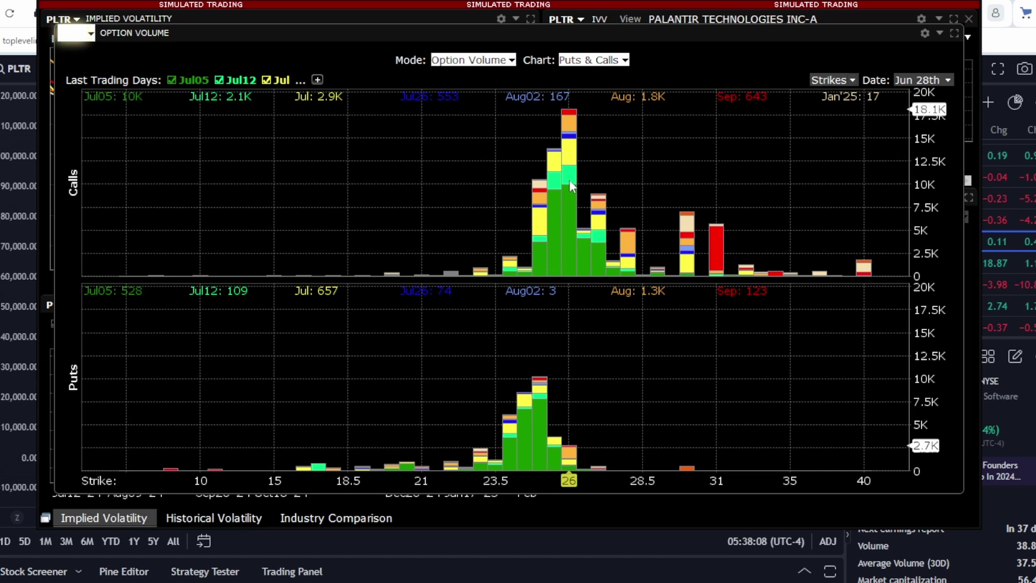
# On TradingView's PLTR daily chart, measure the May 2023 post-earnings rally and the price change from late May to August 2023
pyautogui.click(19, 29)
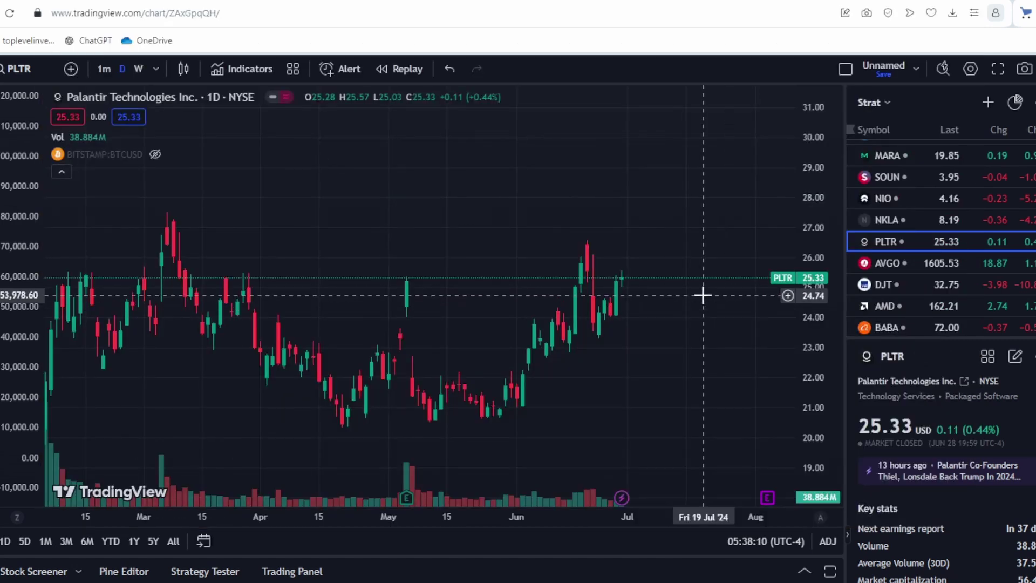
pyautogui.scroll(-5, 684, 263)
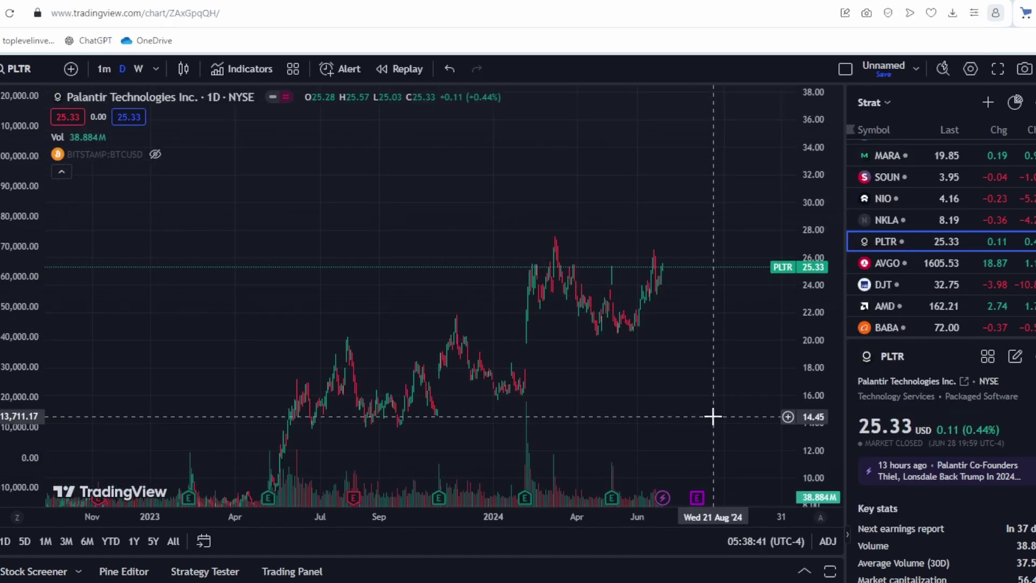
pyautogui.scroll(-2, 731, 260)
pyautogui.scroll(-4, 731, 259)
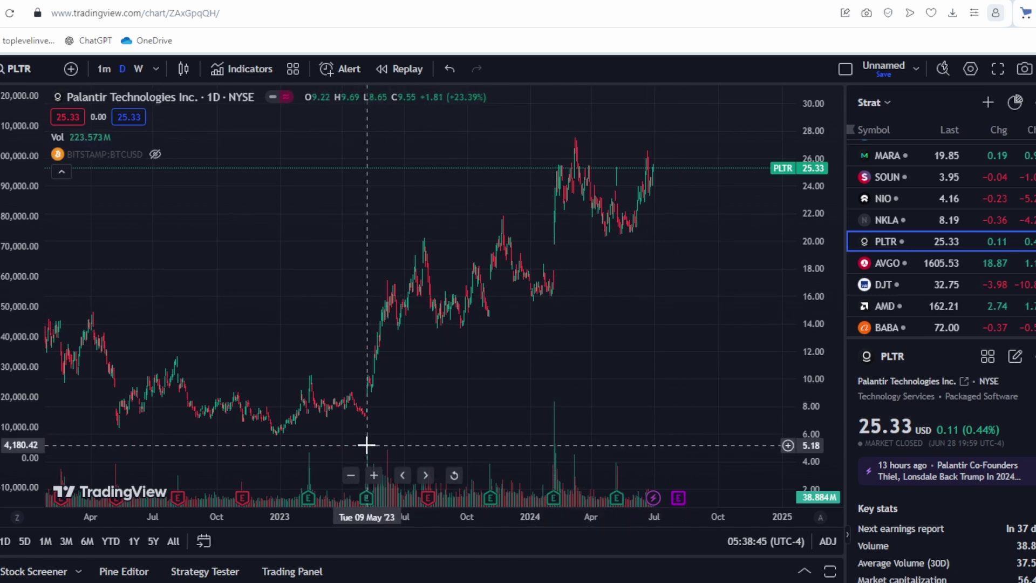
pyautogui.keyDown('shift'); pyautogui.click(356, 416); pyautogui.keyUp('shift')
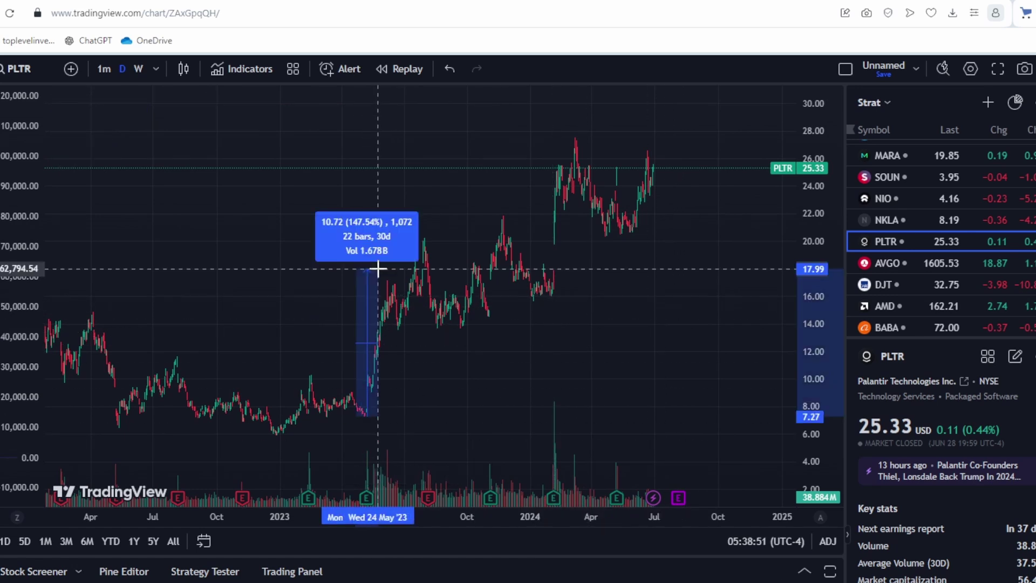
pyautogui.click(485, 400)
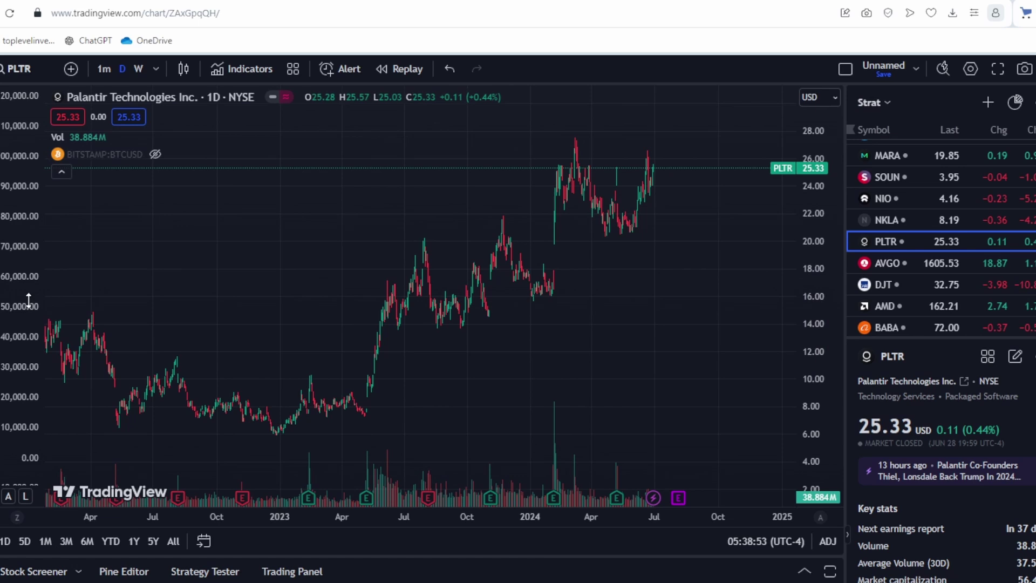
pyautogui.keyDown('shift'); pyautogui.click(382, 294); pyautogui.keyUp('shift')
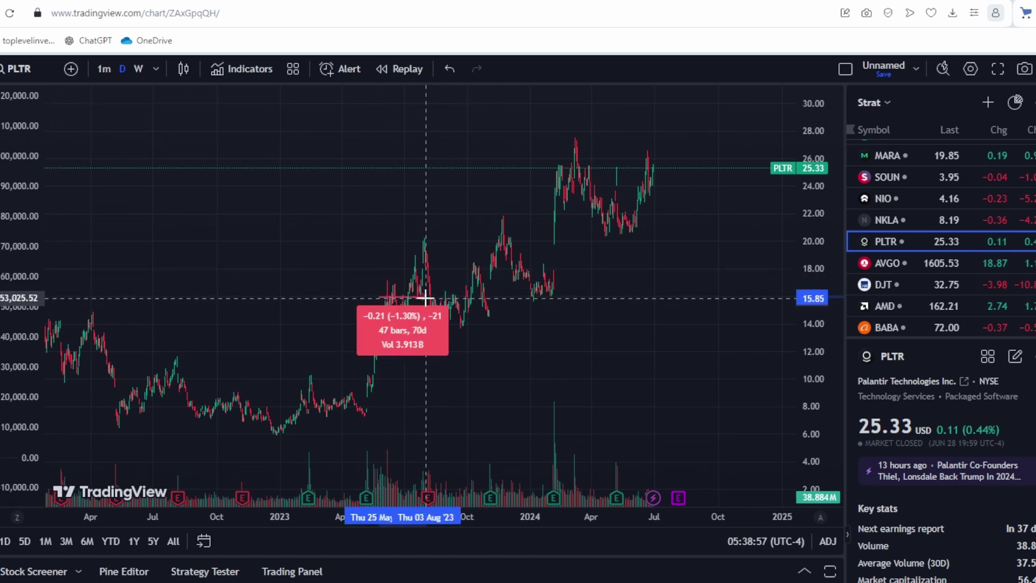
pyautogui.click(550, 290)
# Examine PLTR's multi-year daily price history from 2021 onward and the period after the upcoming August earnings marker
pyautogui.moveTo(606, 298); pyautogui.dragTo(536, 319)
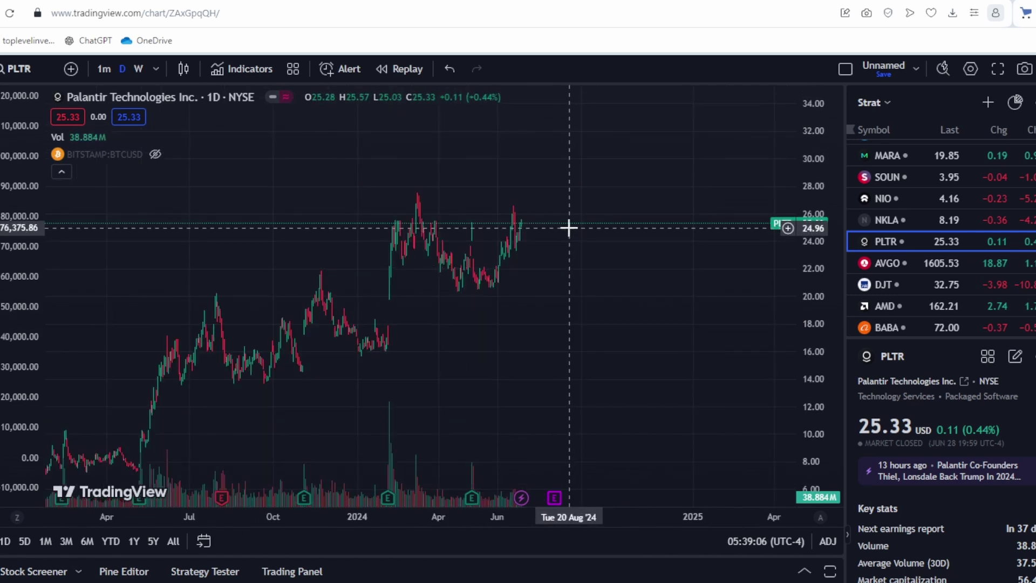
pyautogui.moveTo(642, 173); pyautogui.dragTo(654, 306)
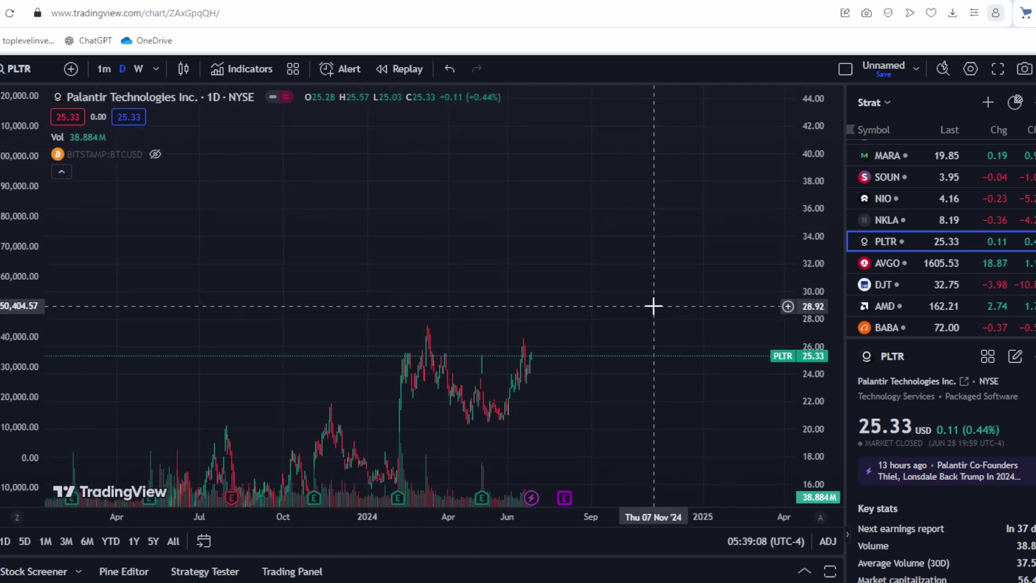
pyautogui.scroll(-4, 654, 306)
pyautogui.scroll(2, 721, 175)
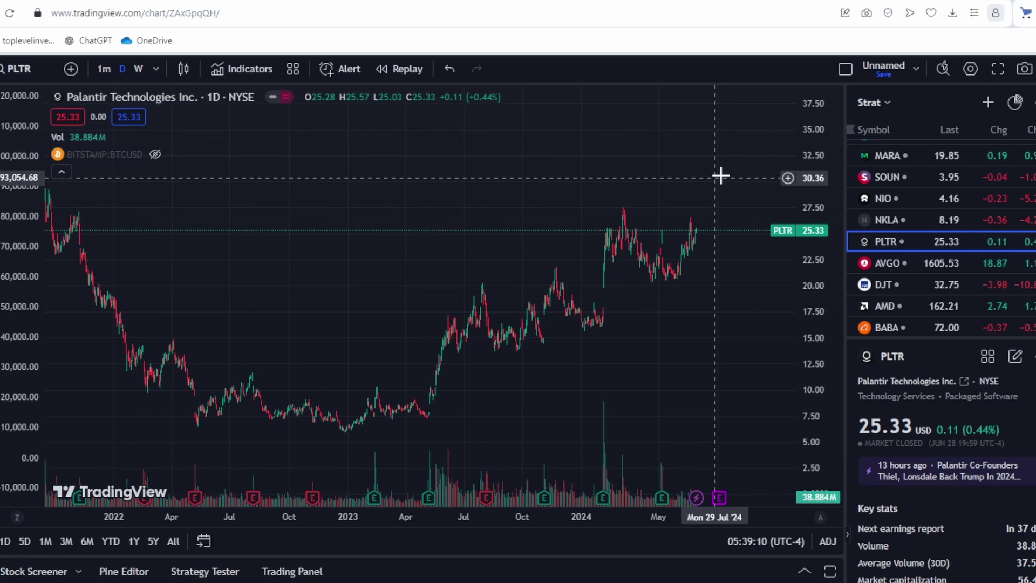
pyautogui.scroll(5, 720, 176)
pyautogui.moveTo(804, 407); pyautogui.dragTo(800, 317)
pyautogui.scroll(3, 737, 302)
pyautogui.moveTo(657, 282); pyautogui.dragTo(669, 306)
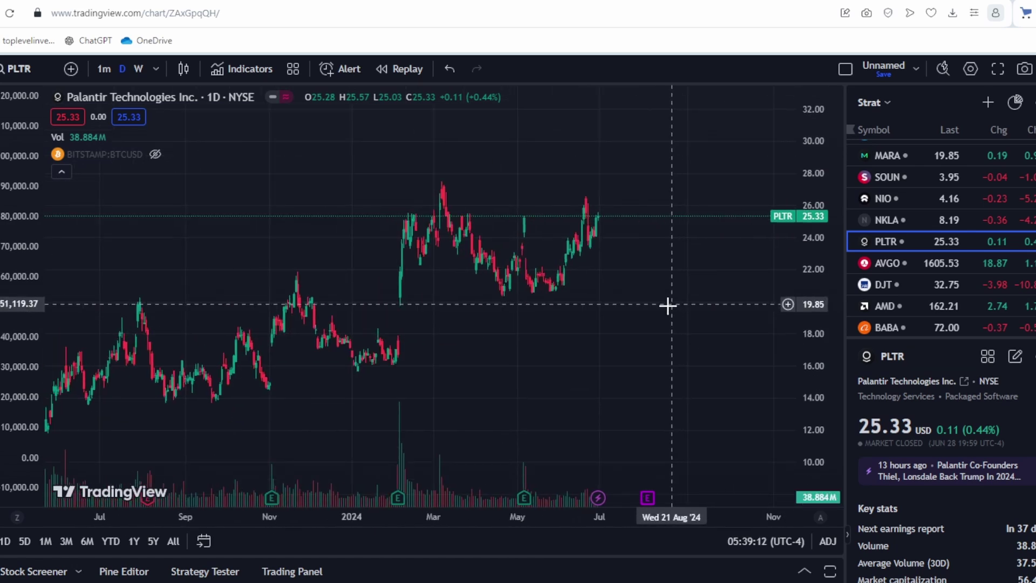
pyautogui.scroll(1, 667, 305)
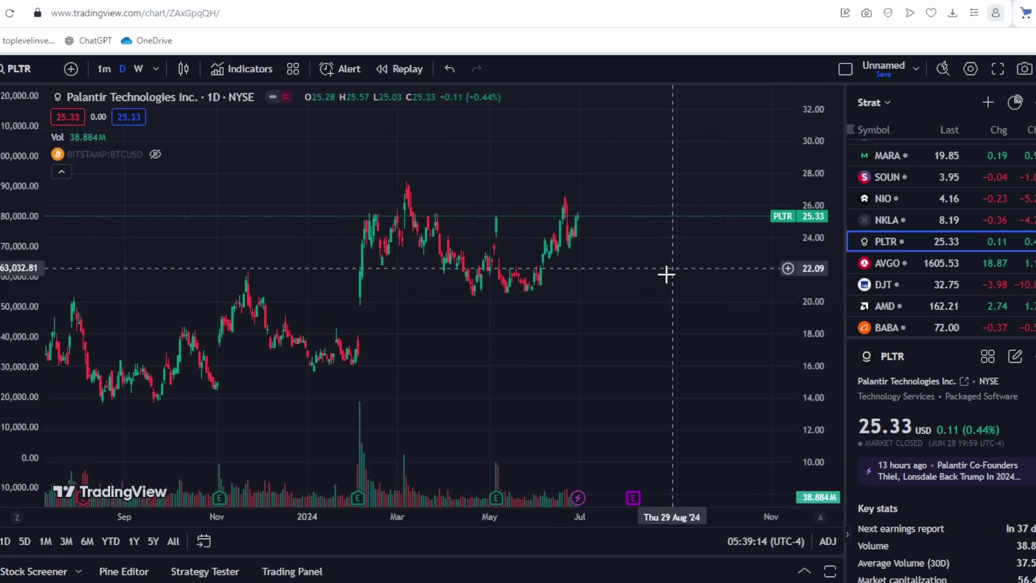
pyautogui.scroll(-4, 666, 274)
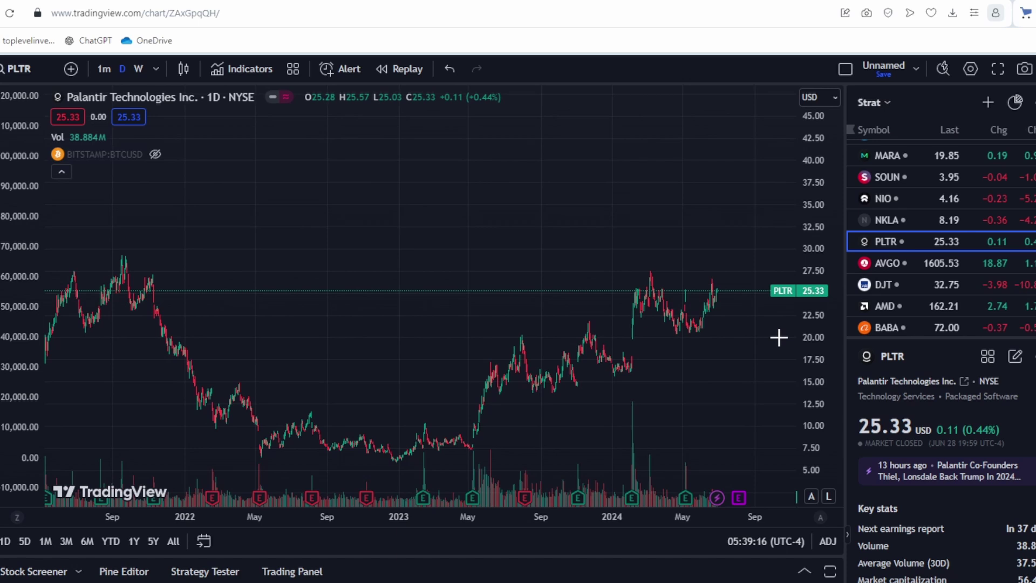
pyautogui.scroll(-5, 637, 269)
pyautogui.scroll(8, 650, 282)
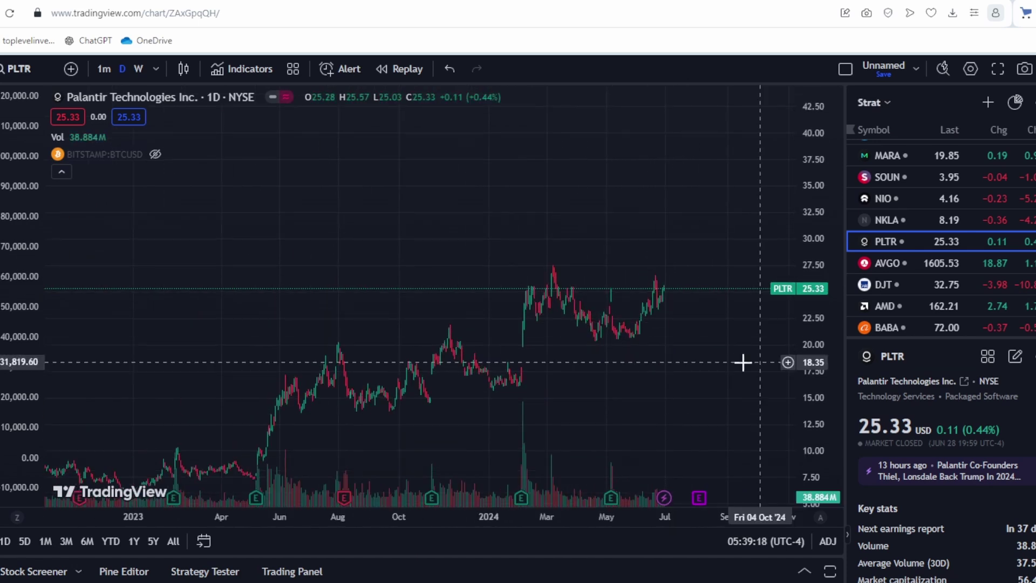
pyautogui.scroll(-3, 729, 361)
pyautogui.scroll(1, 716, 361)
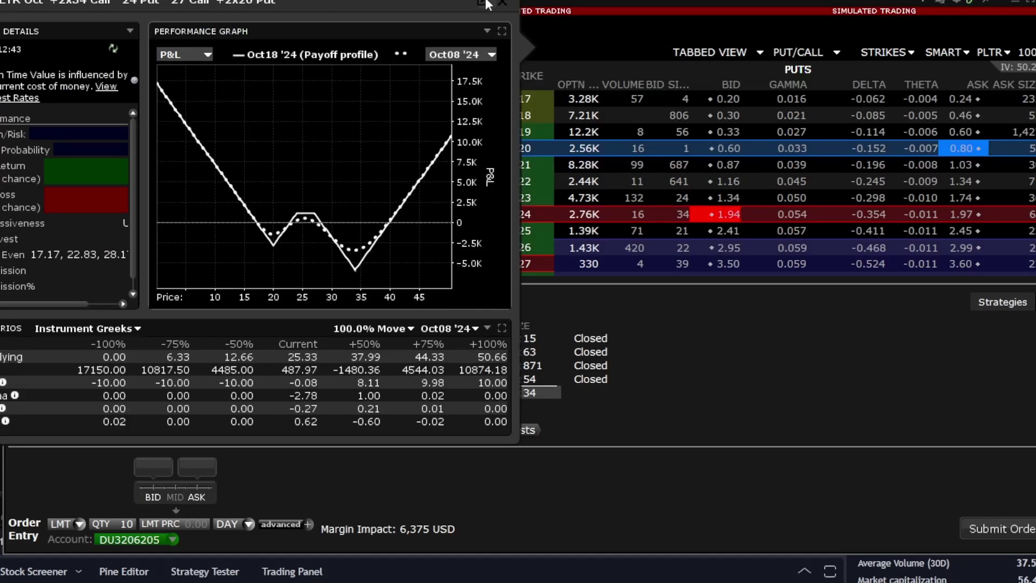
# Close the October strategy's performance profile and review the Oct 18 '24 option chain around its 20, 24, 27 and 34 strikes
pyautogui.click(502, 3)
pyautogui.scroll(-4, 524, 194)
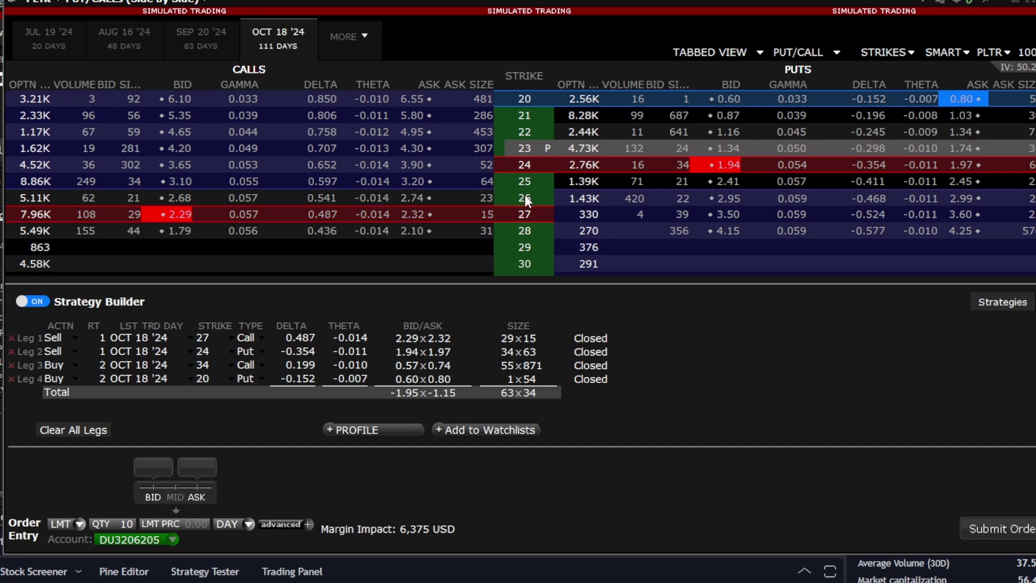
pyautogui.scroll(2, 670, 179)
pyautogui.scroll(2, 672, 179)
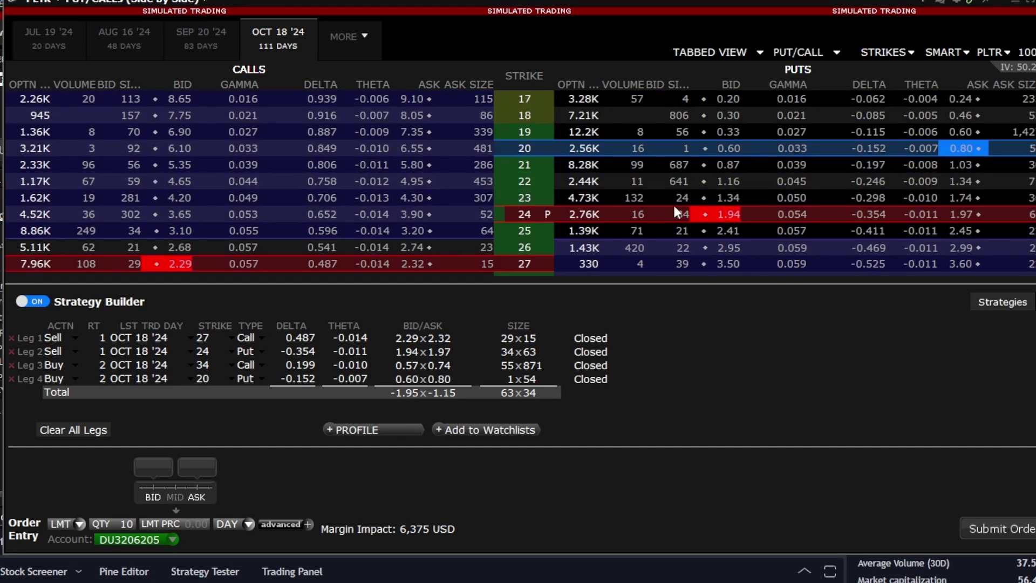
pyautogui.scroll(-4, 674, 209)
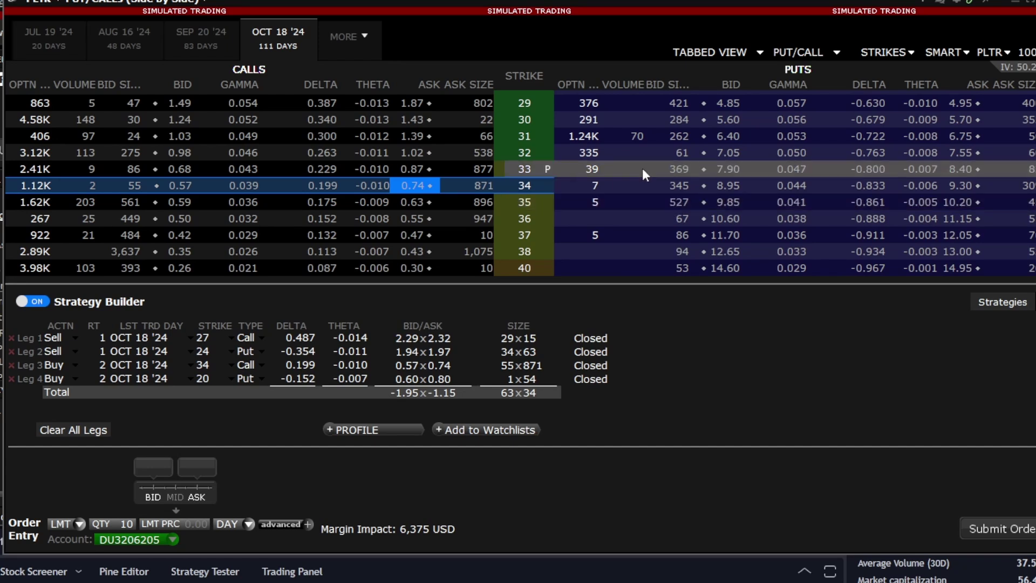
pyautogui.scroll(3, 642, 170)
pyautogui.scroll(2, 642, 167)
pyautogui.scroll(-1, 642, 167)
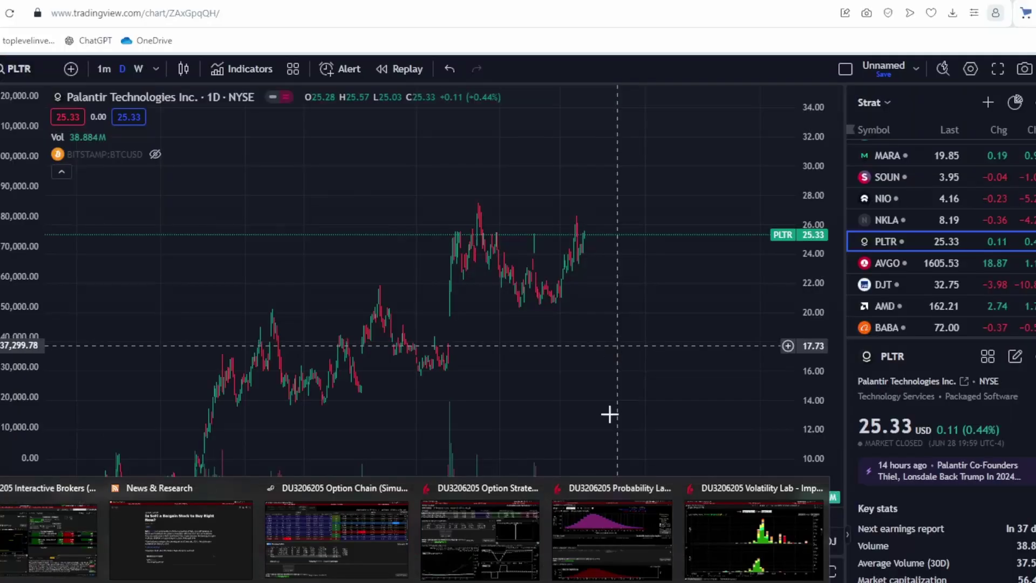
# Bring up the PLTR Probability Distribution Builder for Aug16 '24 and enlarge it
pyautogui.click(612, 521)
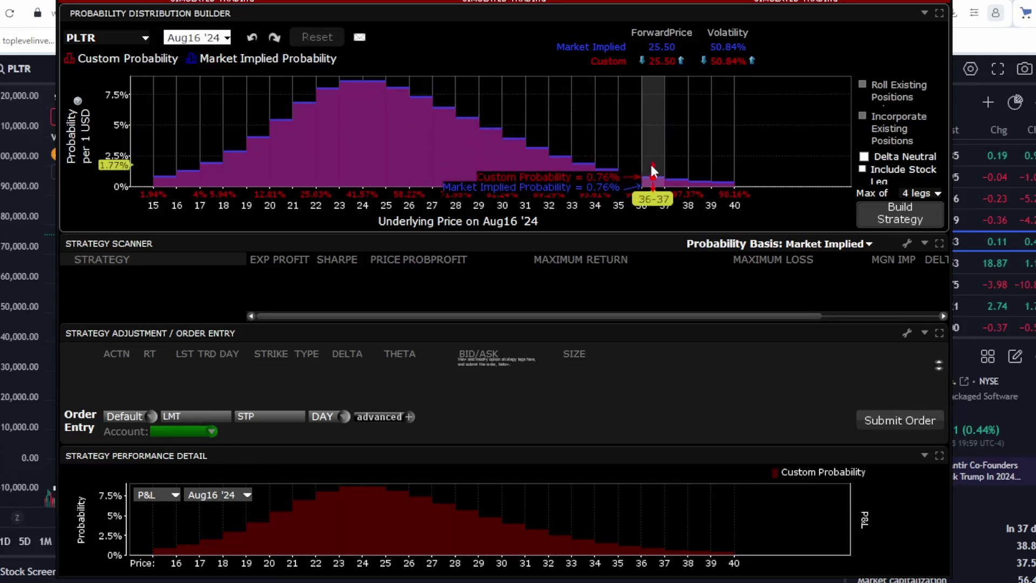
pyautogui.click(938, 13)
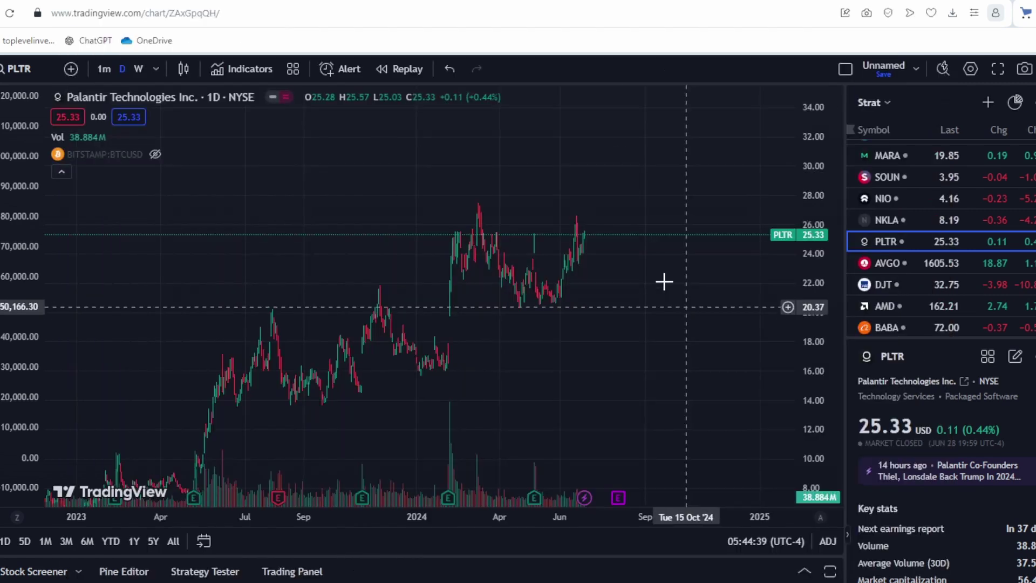
pyautogui.scroll(3, 664, 280)
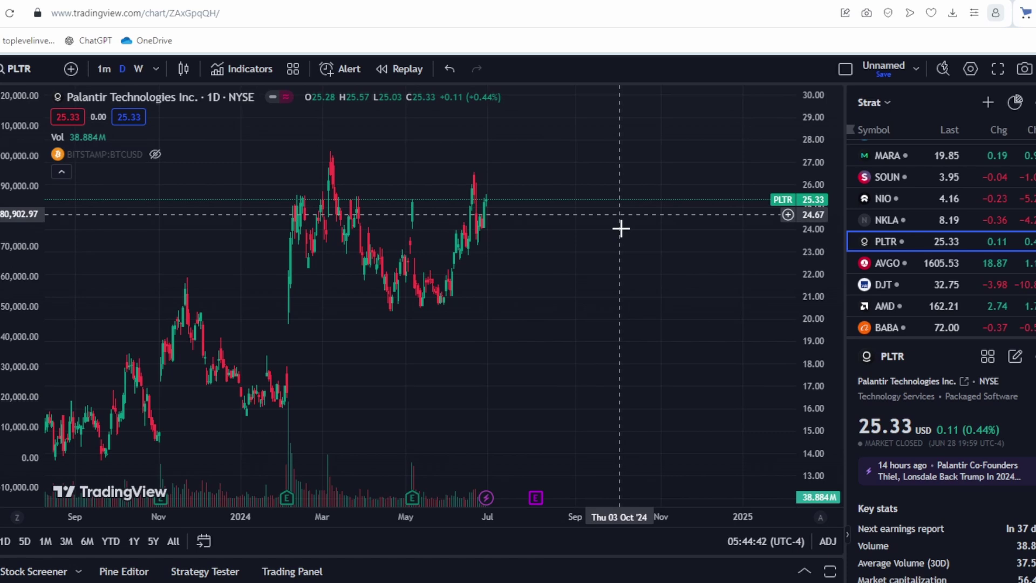
# Check PLTR's recent daily price action on TradingView, and set the Probability Distribution Builder's date to Dec20 '24
pyautogui.scroll(4, 616, 226)
pyautogui.moveTo(552, 227); pyautogui.dragTo(717, 236)
pyautogui.scroll(2, 582, 256)
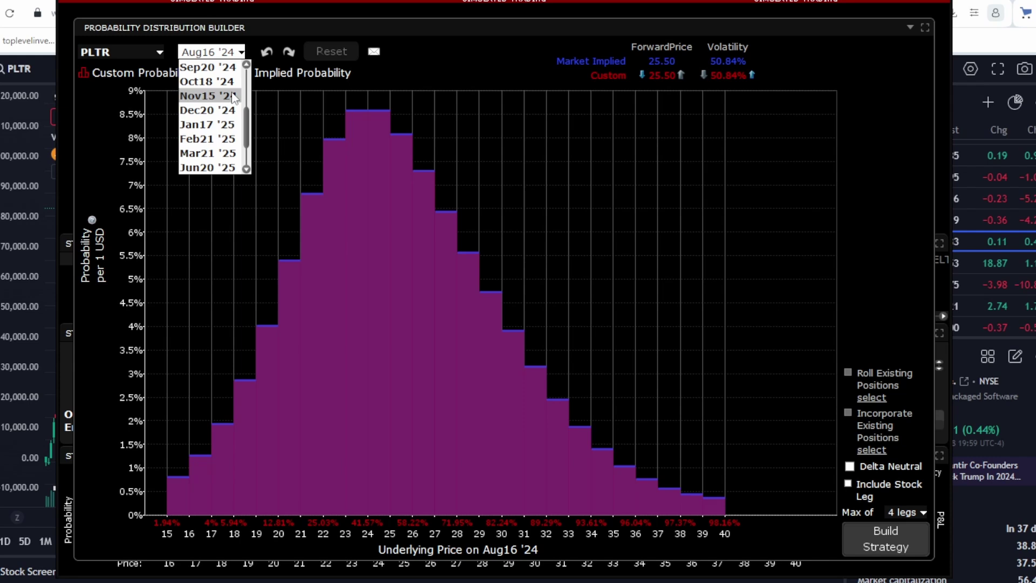
pyautogui.click(228, 112)
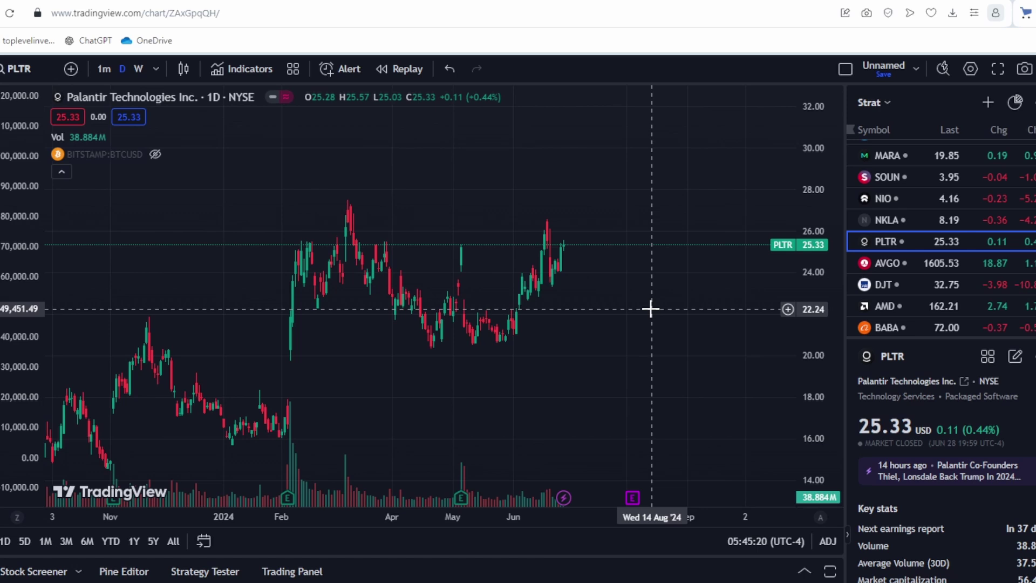
# Examine PLTR's daily chart since mid-2023 and the months following the August 2024 earnings marker on TradingView
pyautogui.scroll(-3, 650, 308)
pyautogui.moveTo(731, 351); pyautogui.dragTo(556, 365)
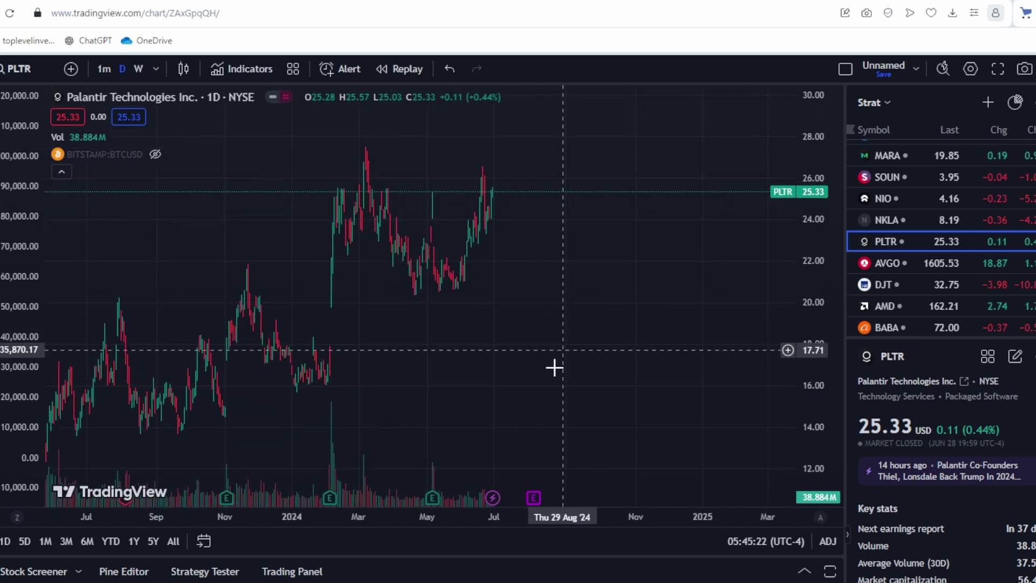
pyautogui.scroll(4, 540, 367)
pyautogui.moveTo(464, 355); pyautogui.dragTo(511, 393)
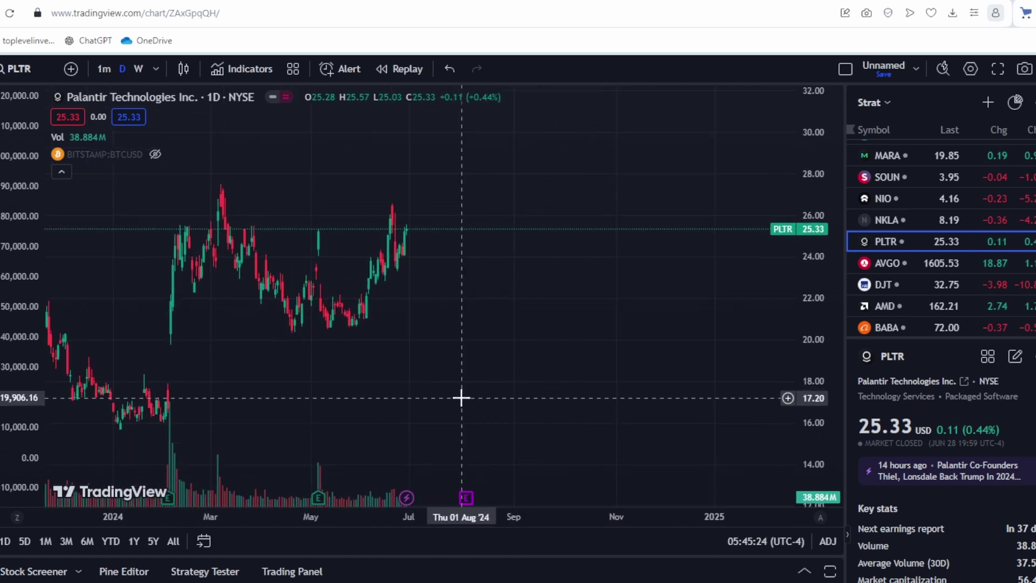
# Review Palantir's GF Value chart, financial strength, profitability, growth and valuation ratings on its GuruFocus summary page
pyautogui.scroll(-5, 462, 397)
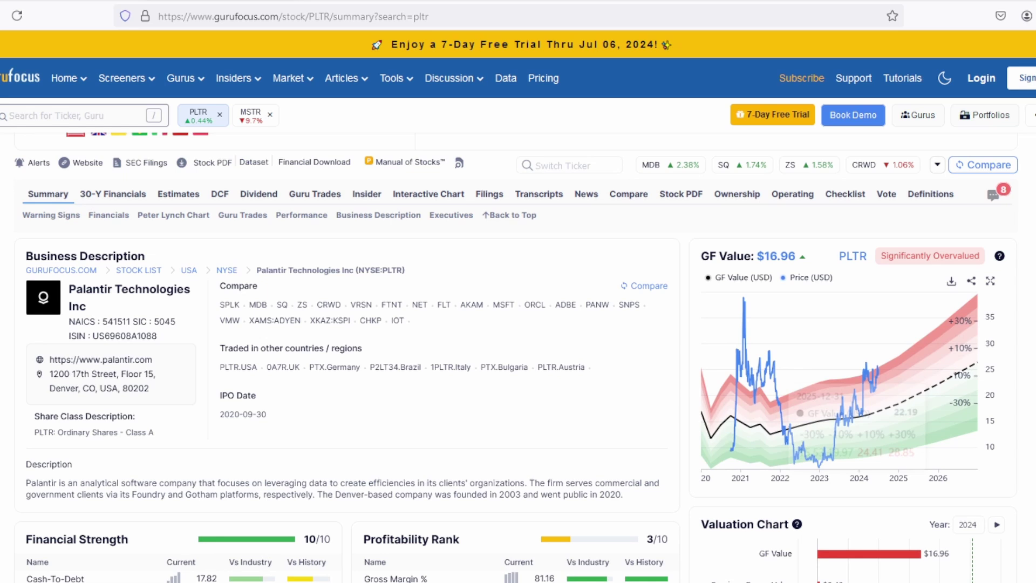
pyautogui.scroll(-5, 595, 349)
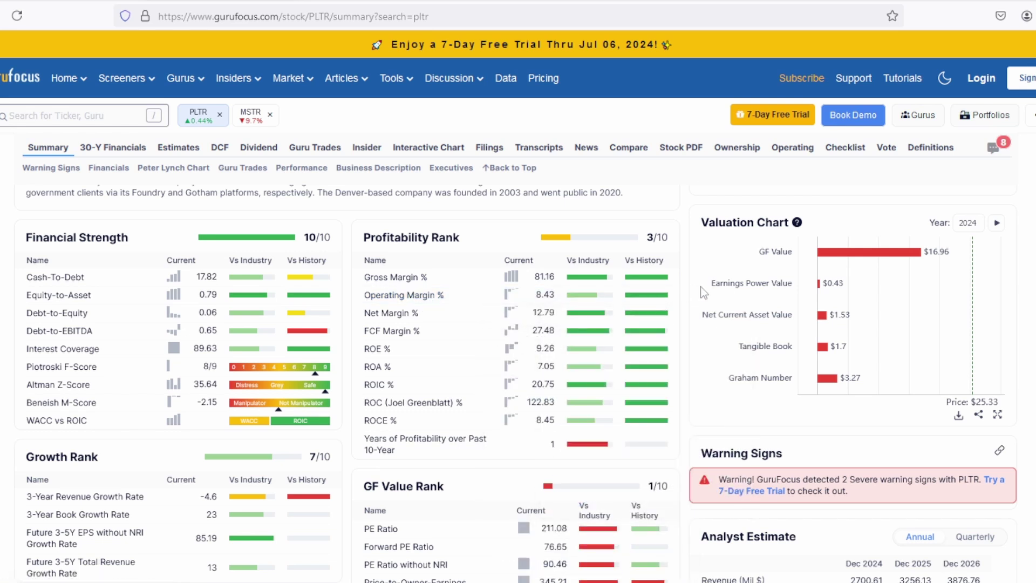
# Review PLTR's analyst estimates and its annual revenue, net income, EBITDA, cash and debt charts on the GuruFocus summary page
pyautogui.scroll(-5, 700, 287)
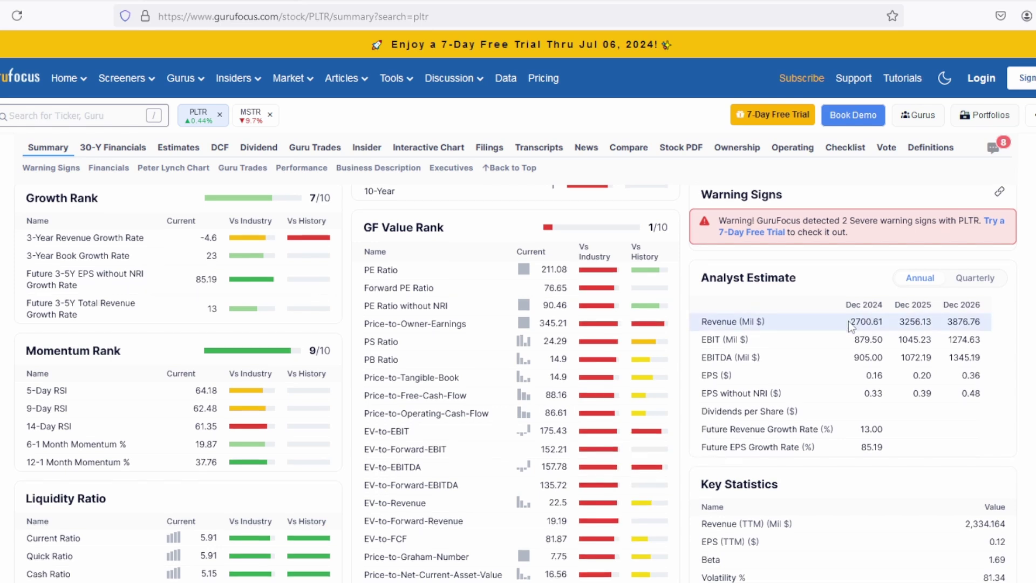
pyautogui.scroll(-10, 849, 324)
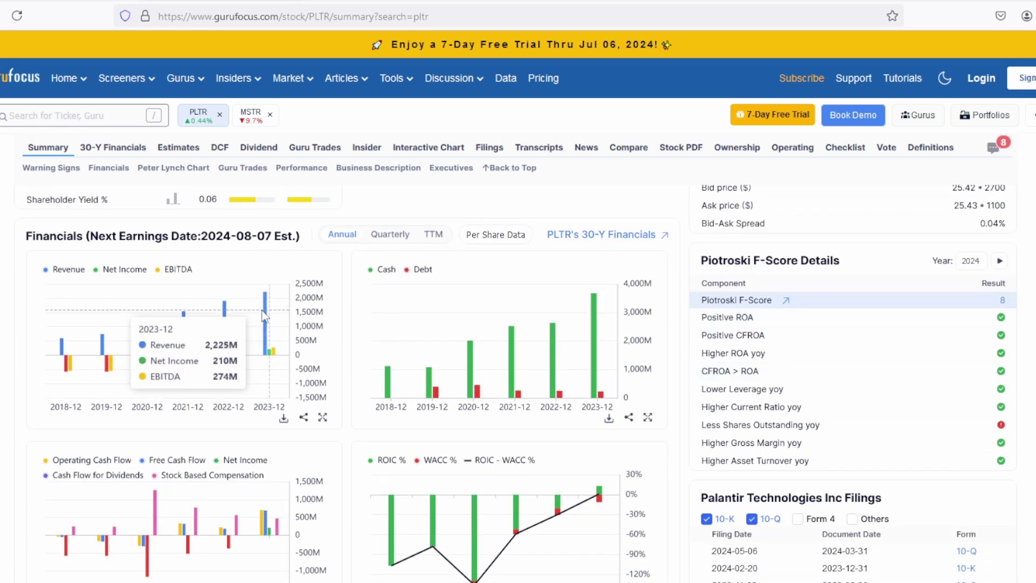
pyautogui.moveTo(111, 341)
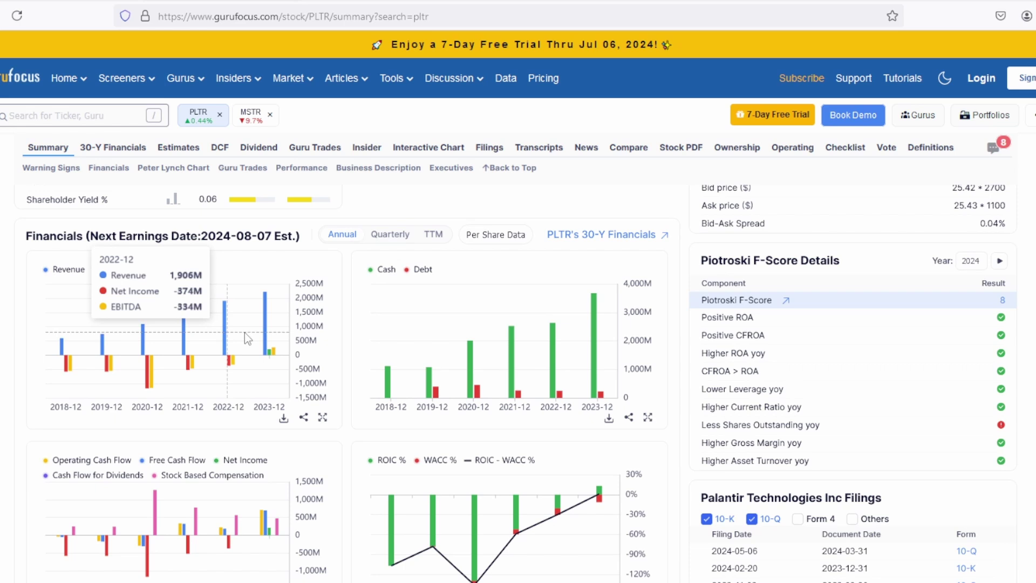
pyautogui.scroll(-2, 334, 303)
pyautogui.scroll(2, 660, 321)
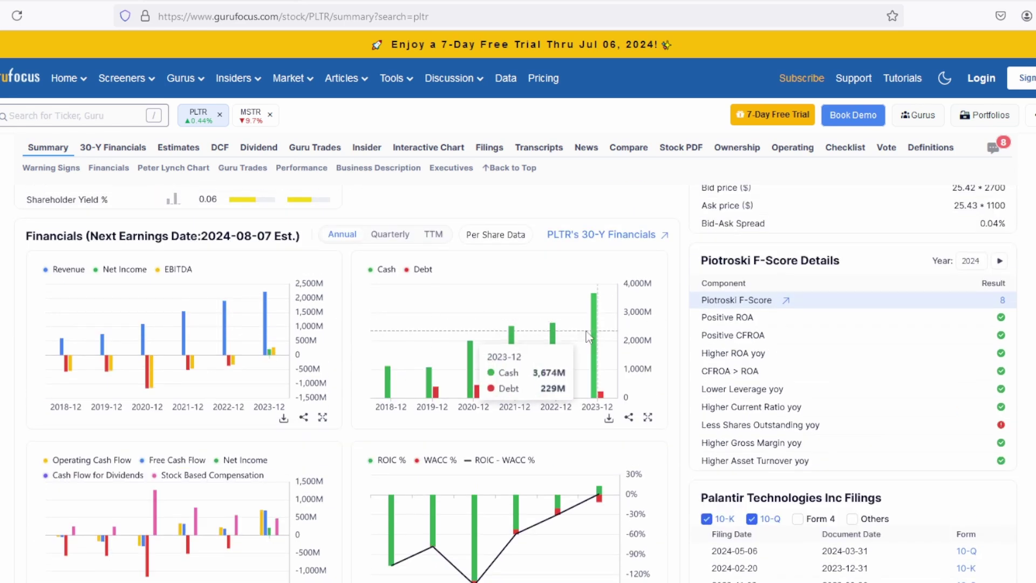
pyautogui.moveTo(421, 360)
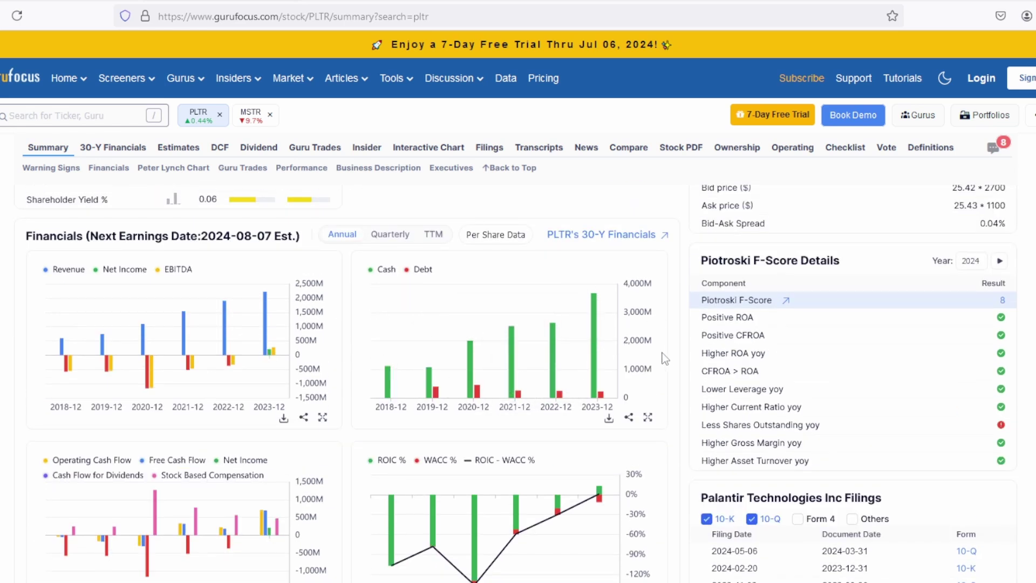
pyautogui.scroll(-3, 672, 358)
pyautogui.scroll(3, 672, 357)
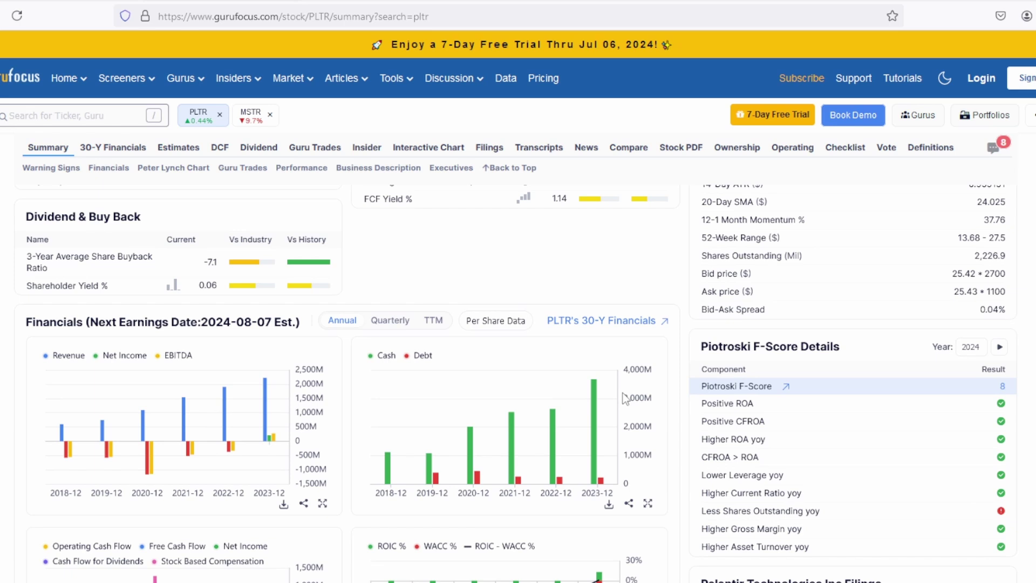
pyautogui.moveTo(596, 353)
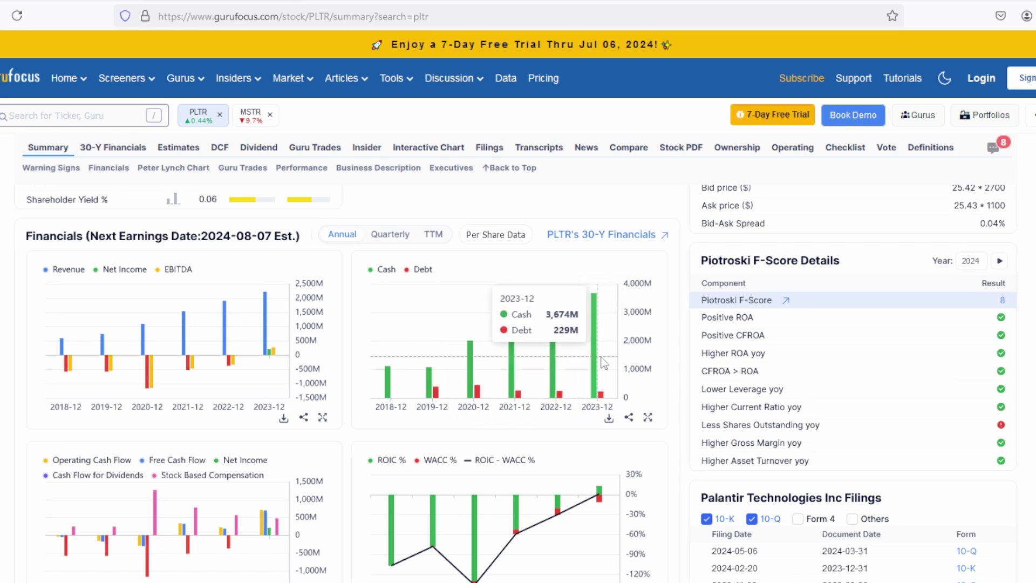
# Check the 2023-12 shares outstanding and buyback ratio in PLTR's annual financial charts
pyautogui.scroll(-5, 275, 394)
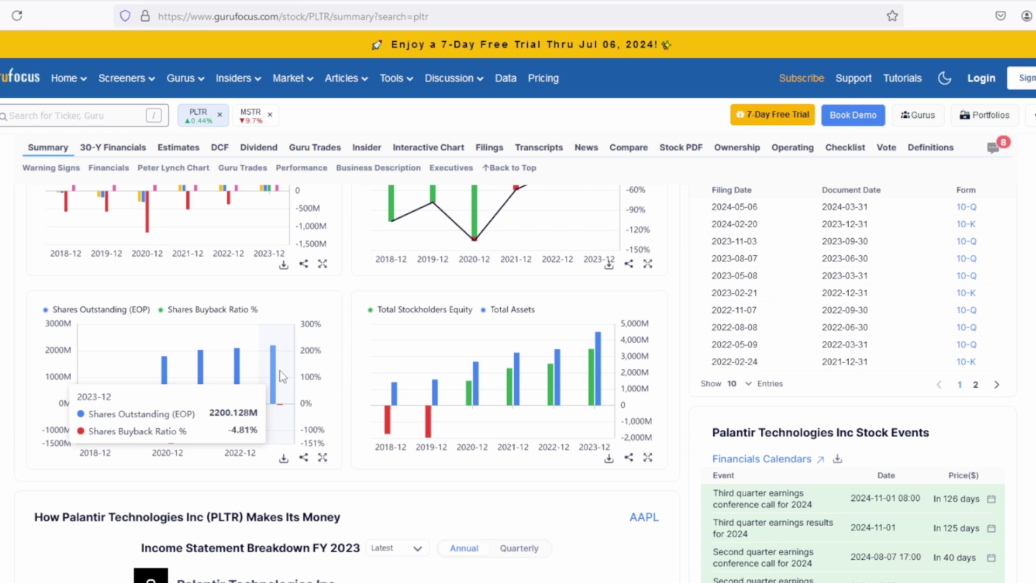
pyautogui.moveTo(277, 361)
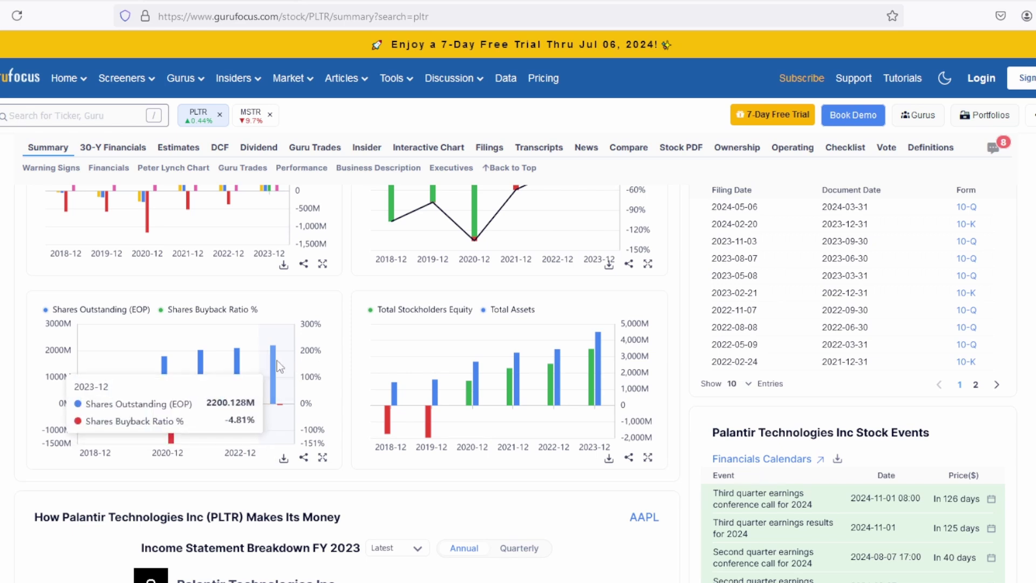
pyautogui.scroll(-3, 277, 361)
pyautogui.scroll(3, 278, 362)
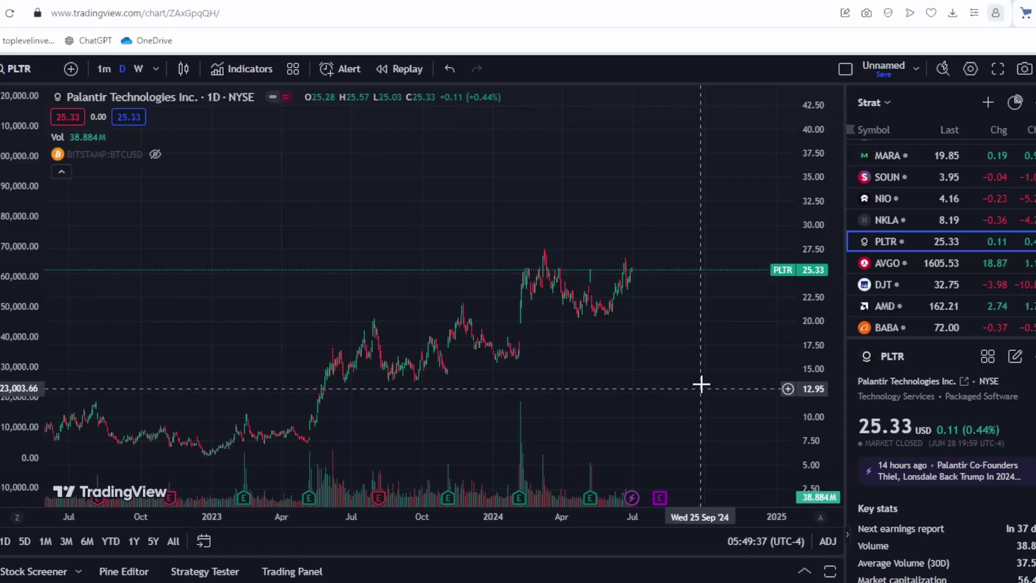
pyautogui.scroll(-5, 700, 381)
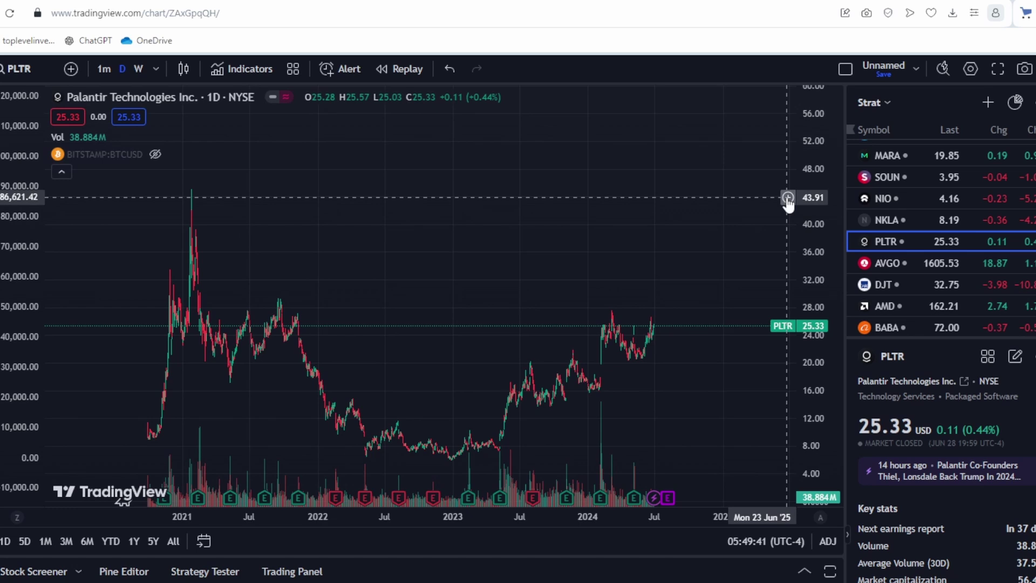
# Switch to TradingView and examine PLTR's daily chart, comparing the 2023–2024 price action with its full history since the 2020 listing
pyautogui.scroll(5, 796, 334)
pyautogui.moveTo(810, 393); pyautogui.dragTo(810, 265)
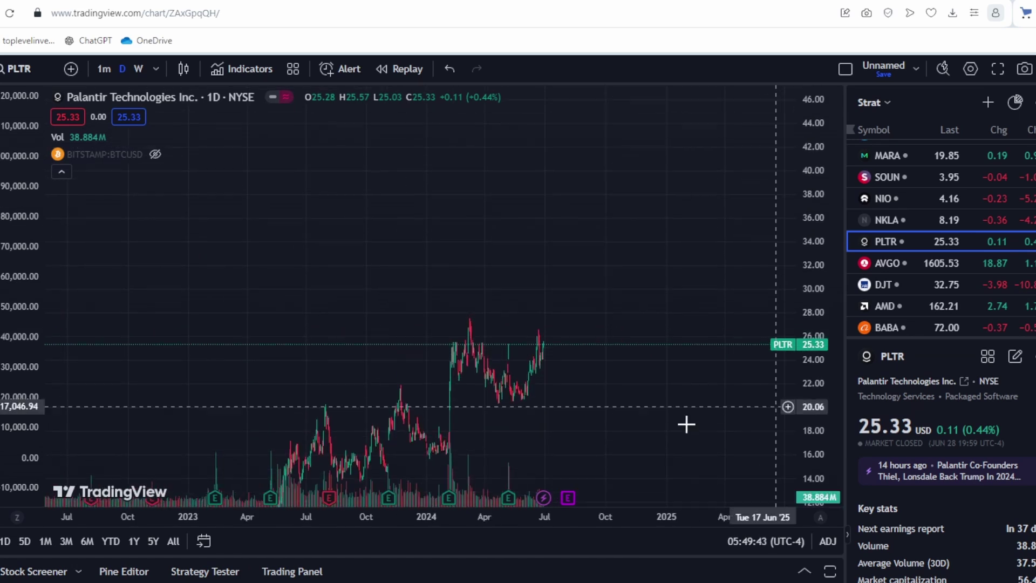
pyautogui.moveTo(641, 416); pyautogui.dragTo(742, 240)
pyautogui.scroll(-7, 731, 257)
pyautogui.scroll(6, 724, 271)
pyautogui.moveTo(683, 280); pyautogui.dragTo(673, 354)
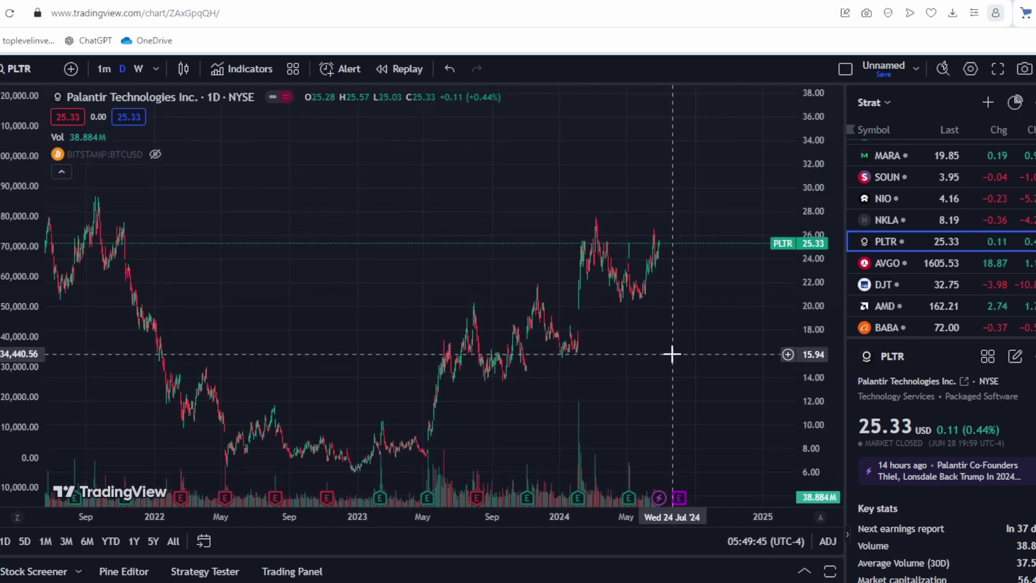
pyautogui.scroll(4, 674, 353)
pyautogui.moveTo(803, 335); pyautogui.dragTo(820, 348)
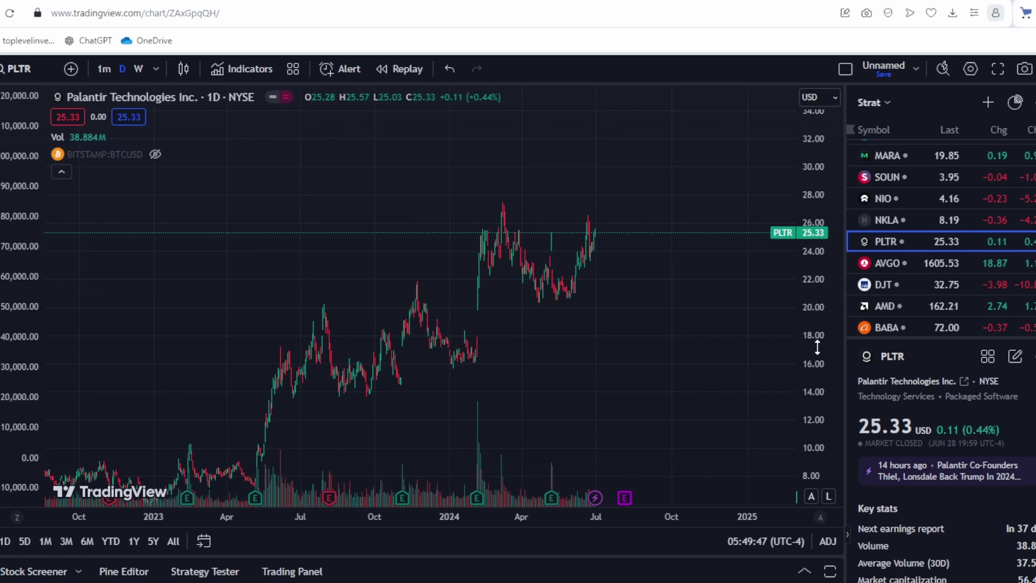
pyautogui.scroll(-3, 692, 351)
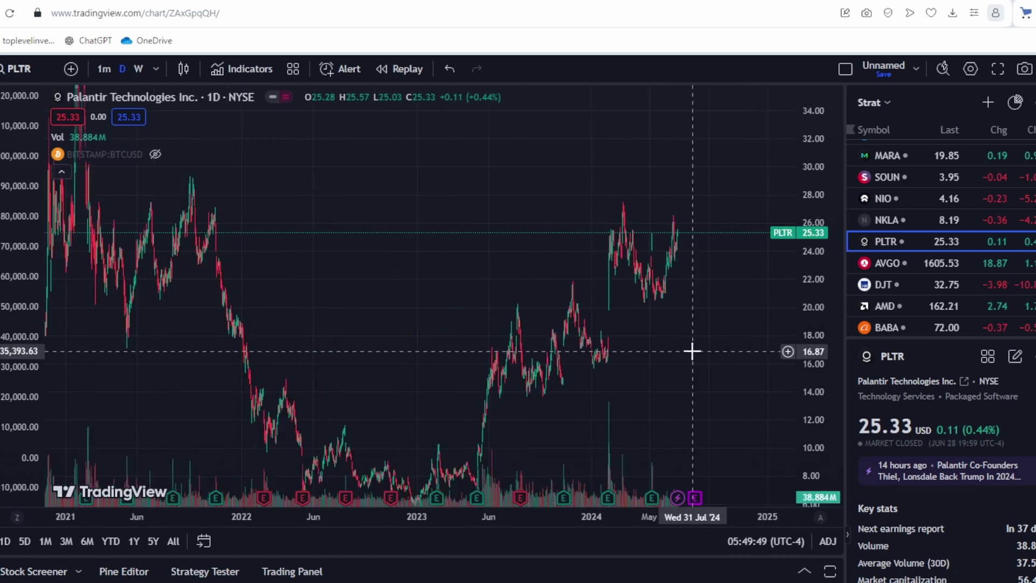
pyautogui.scroll(-3, 722, 347)
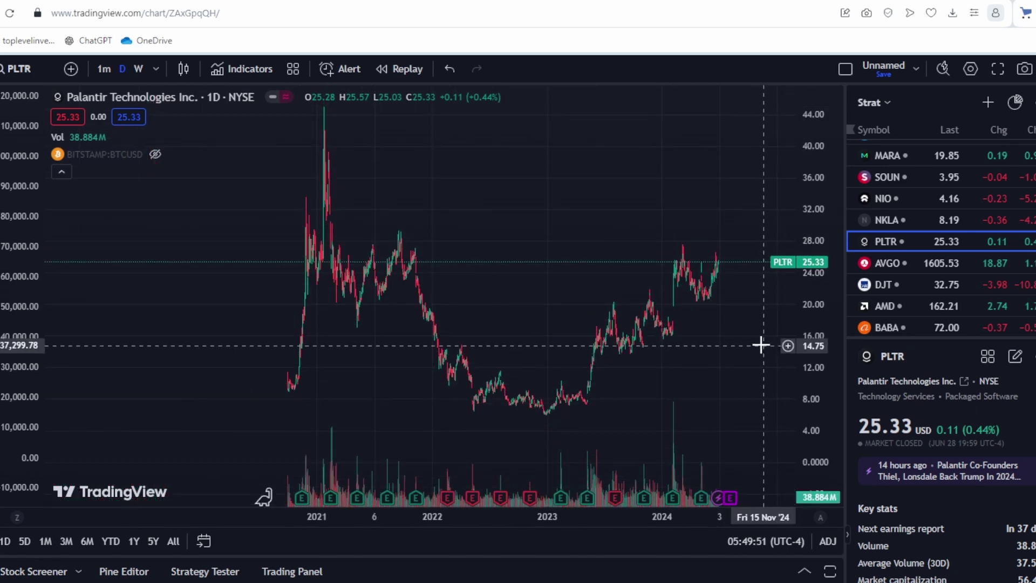
pyautogui.moveTo(704, 357); pyautogui.dragTo(630, 379)
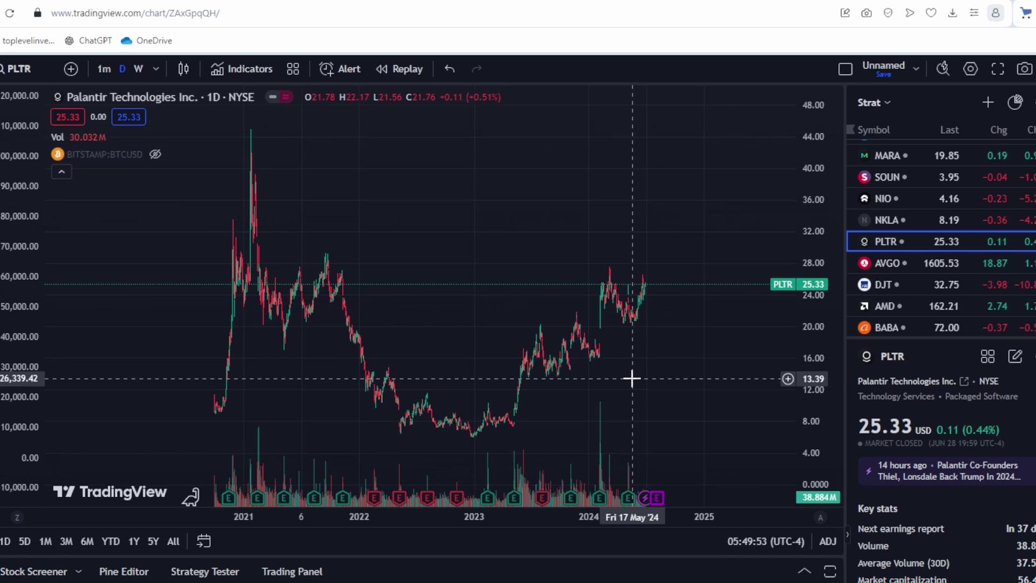